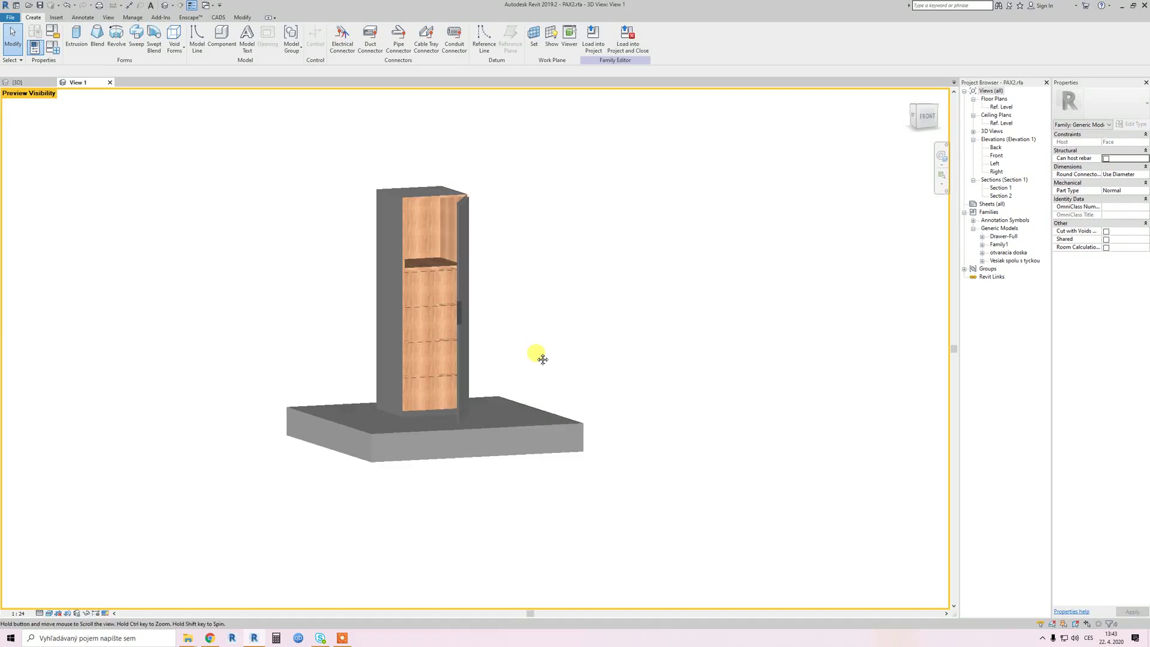
- Open the wardrobe's family types and collapse the Data, Other and Constraints parameter groups
{"action": "scroll", "coordinate": [543, 391], "scroll_direction": "up", "scroll_amount": 2}
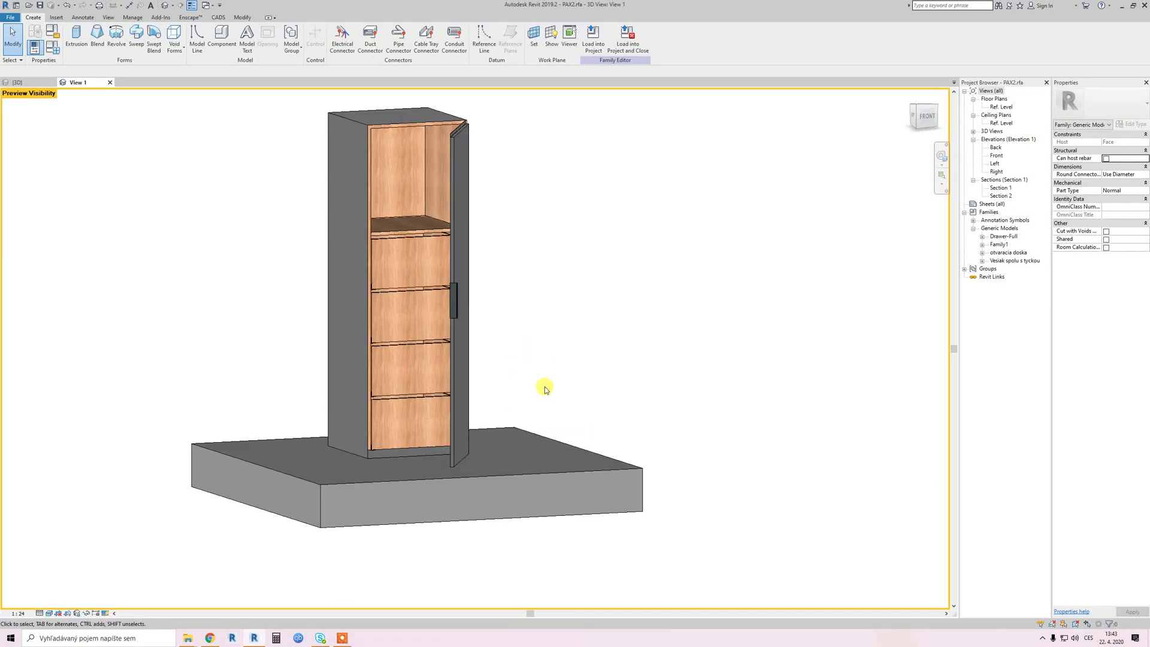
{"action": "scroll", "coordinate": [526, 380], "scroll_direction": "down", "scroll_amount": 2}
{"action": "middle_click_drag", "start_coordinate": [527, 379], "coordinate": [554, 388]}
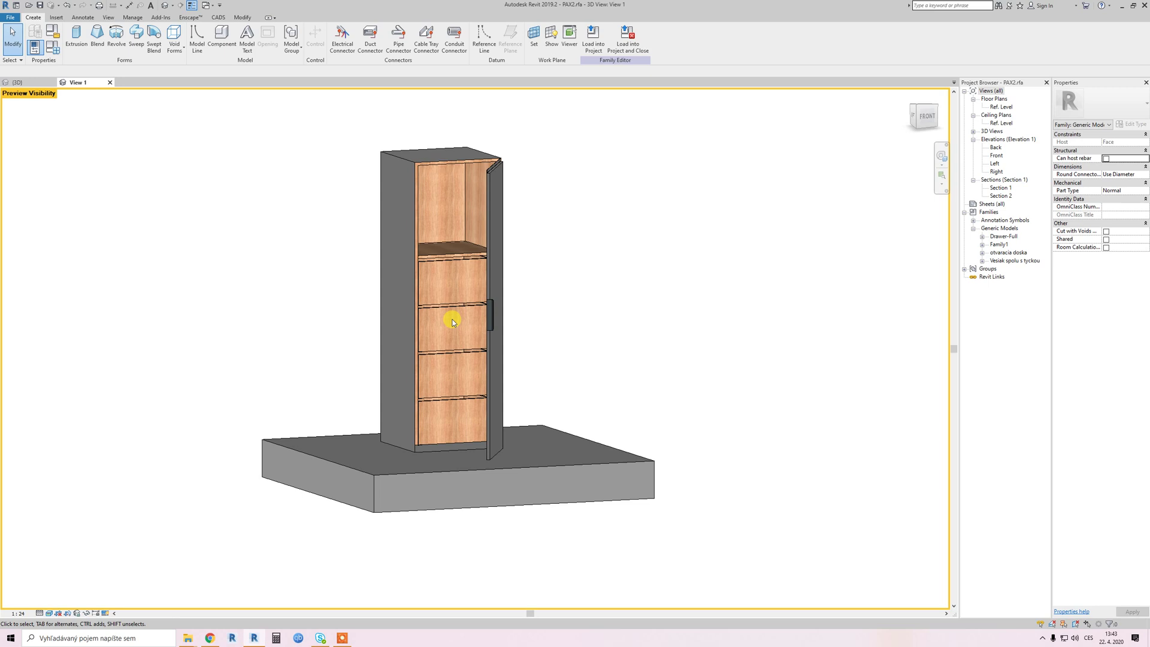
{"action": "middle_click_drag", "start_coordinate": [452, 322], "coordinate": [557, 366], "text": "shift"}
{"action": "middle_click_drag", "start_coordinate": [460, 392], "coordinate": [393, 451], "text": "shift"}
{"action": "key", "text": "f"}
{"action": "key", "text": "t"}
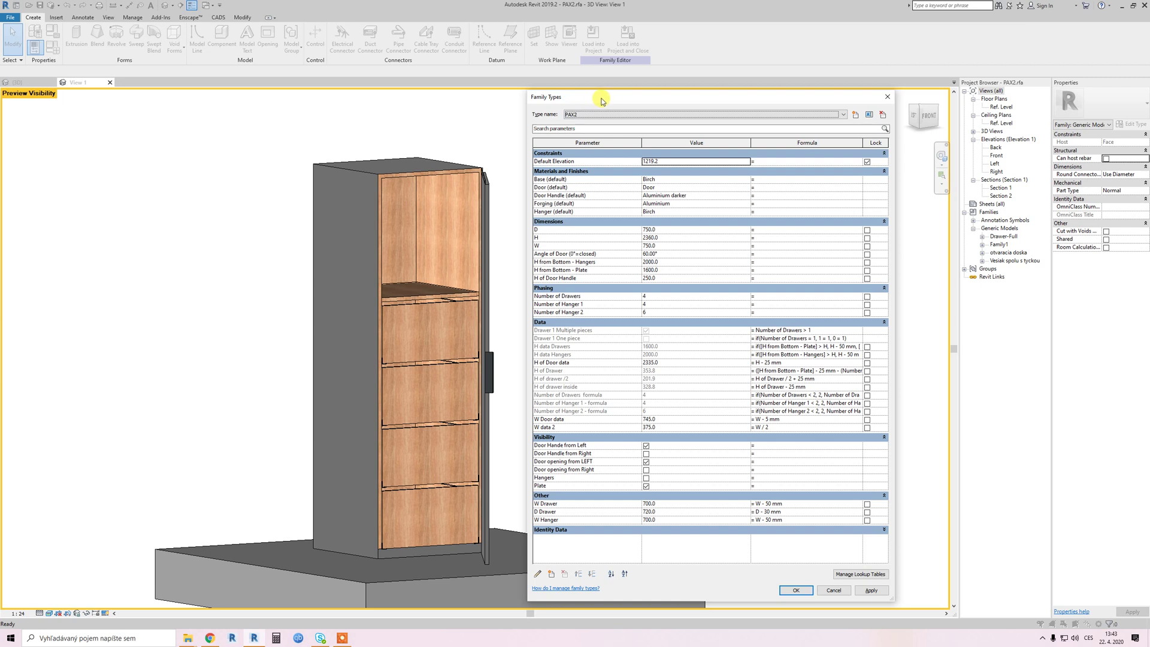
{"action": "left_click_drag", "start_coordinate": [602, 101], "coordinate": [609, 101]}
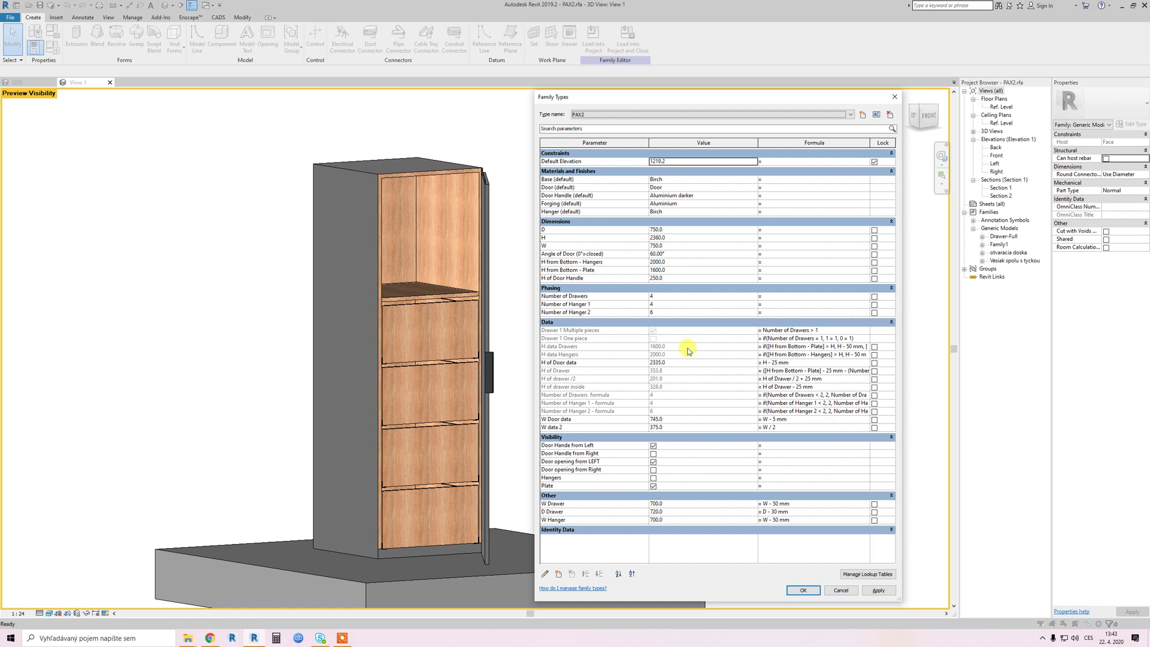
{"action": "left_click", "coordinate": [891, 322]}
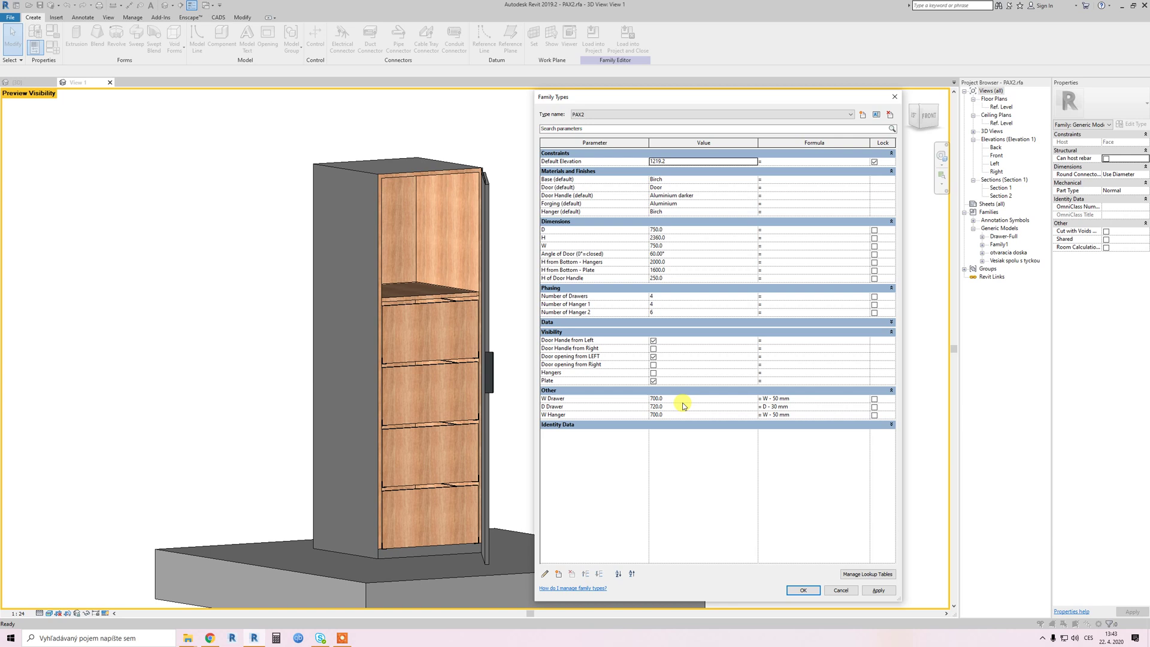
{"action": "left_click", "coordinate": [891, 393]}
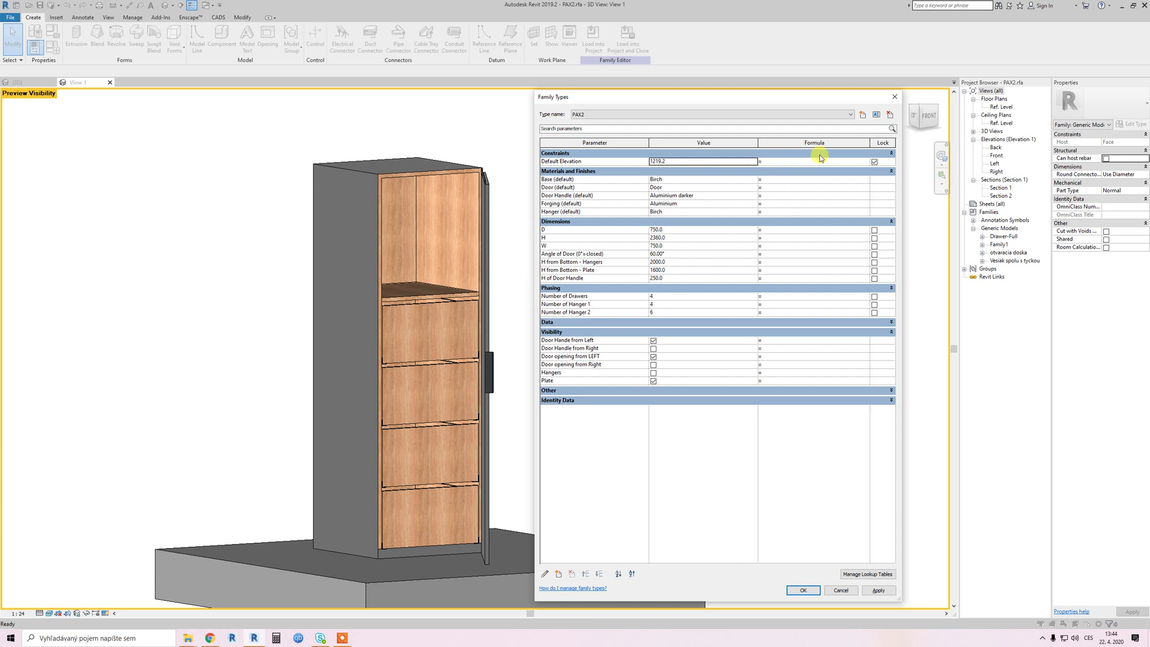
{"action": "left_click", "coordinate": [891, 154]}
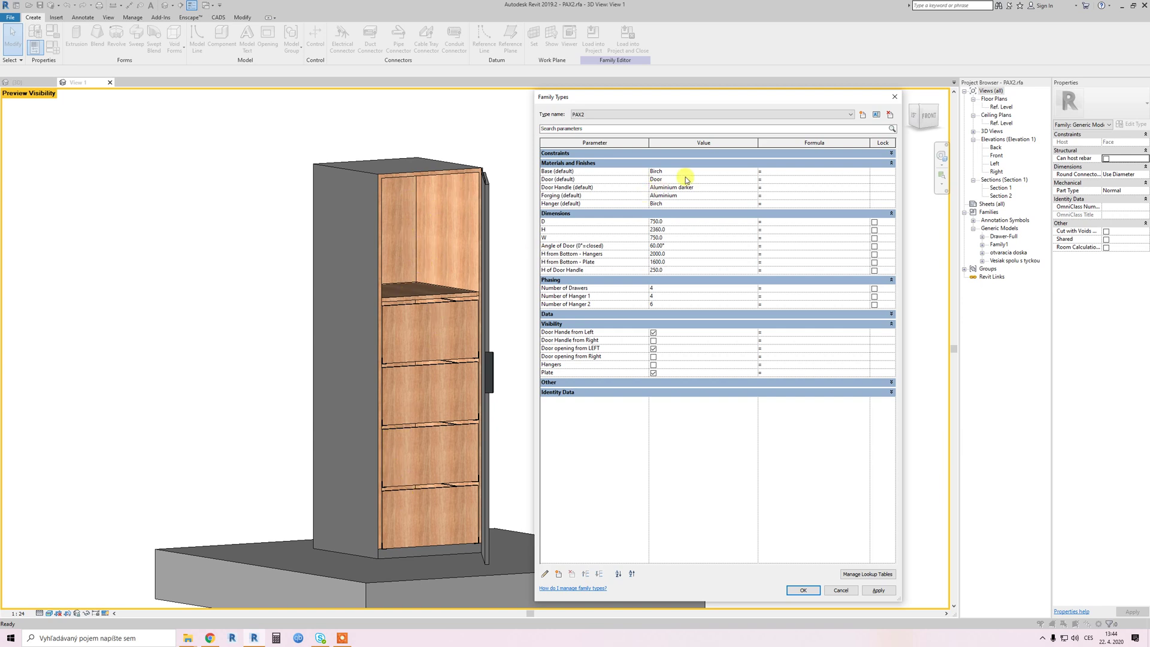
- Set the Base material parameter to Gypsum Wall Board and apply it to the wardrobe
{"action": "left_click", "coordinate": [724, 171]}
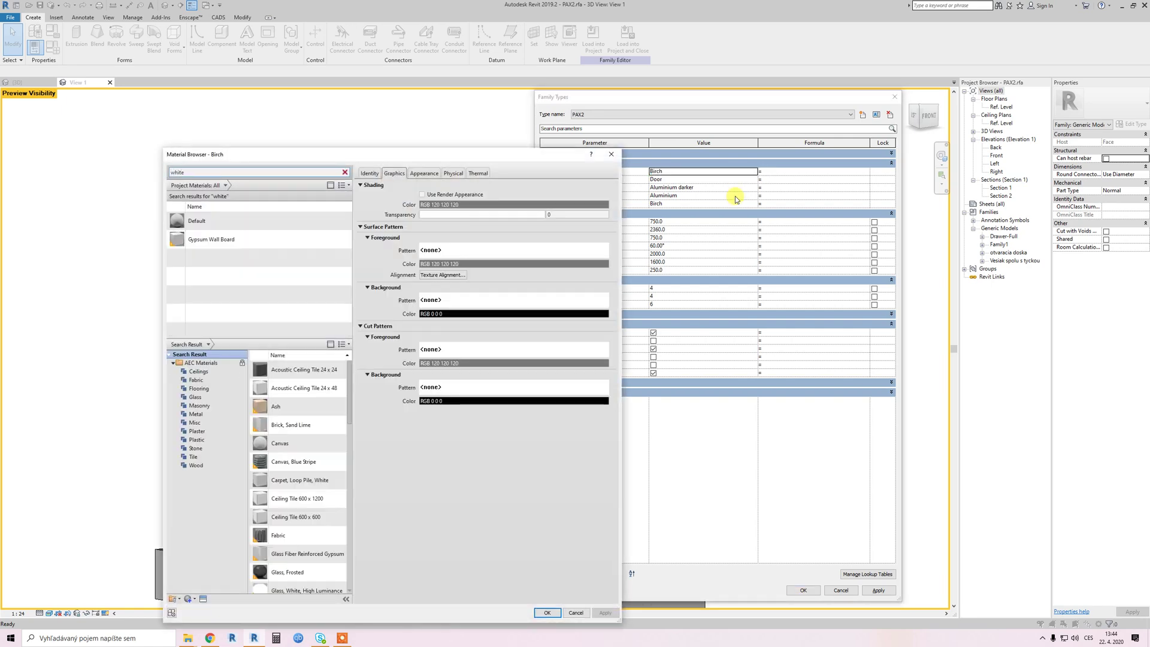
{"action": "left_click", "coordinate": [221, 239]}
{"action": "left_click", "coordinate": [550, 611]}
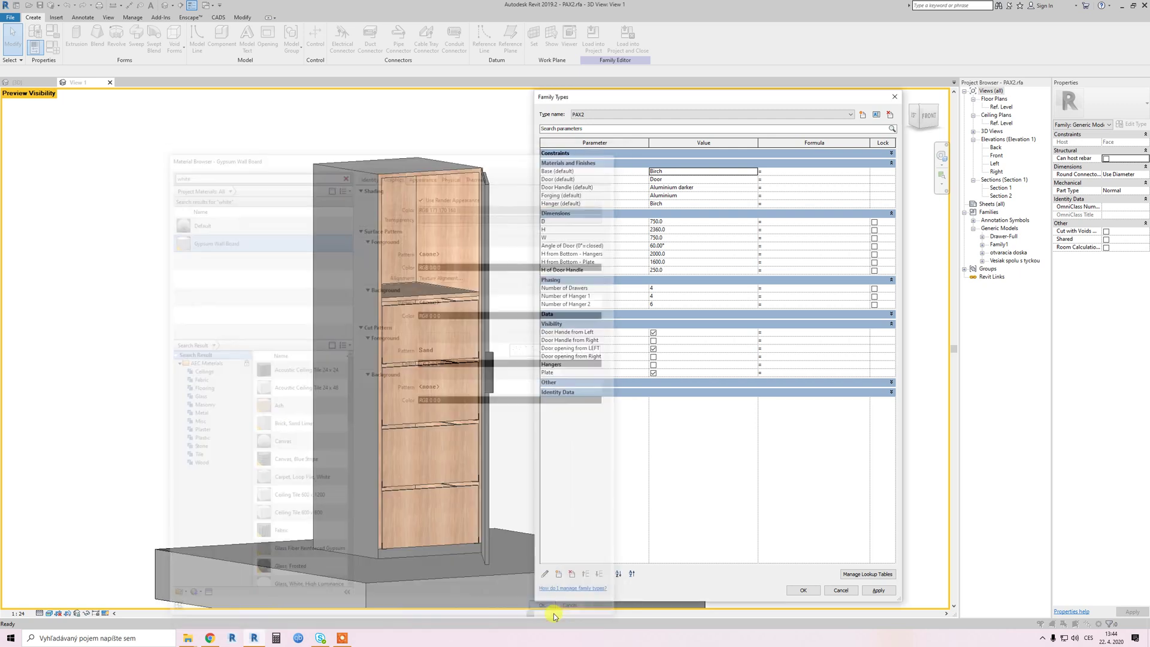
{"action": "left_click", "coordinate": [877, 590]}
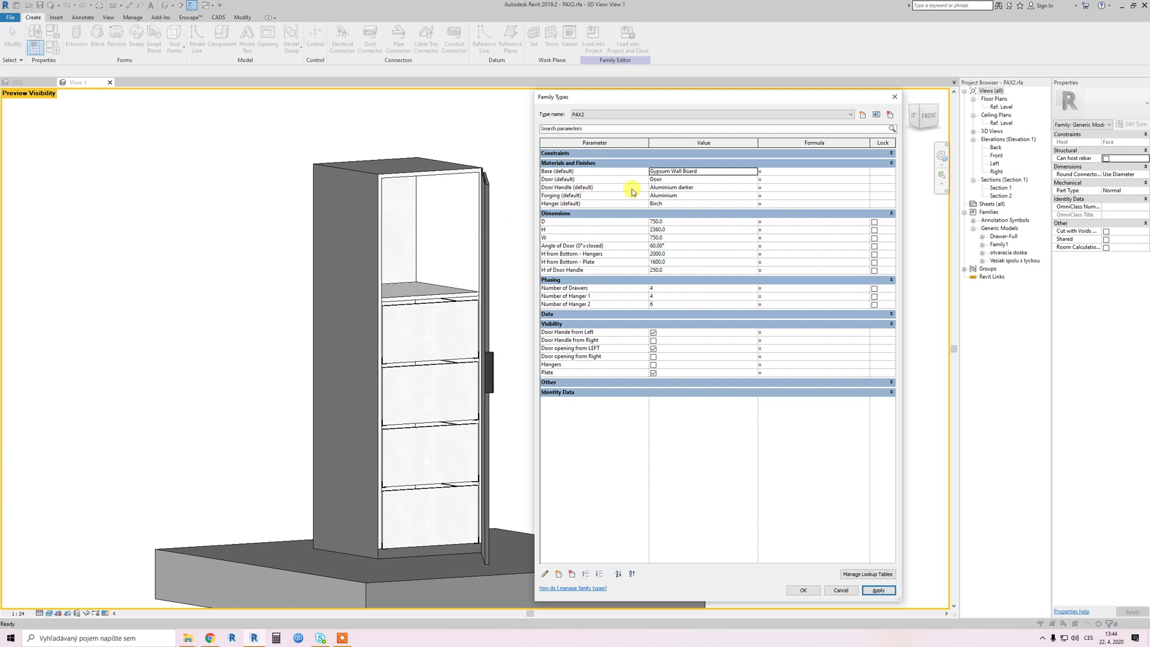
- Change the appearance color of the Door material to purple, RGB 122 84 237
{"action": "left_click", "coordinate": [740, 179]}
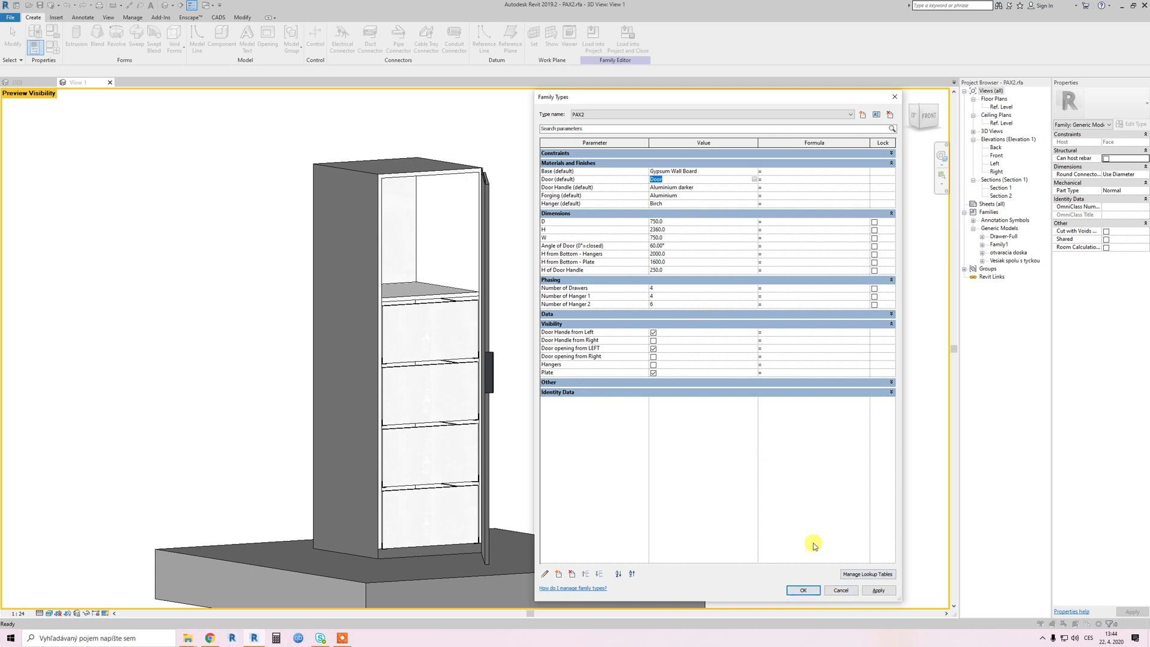
{"action": "left_click", "coordinate": [803, 591]}
{"action": "middle_click_drag", "start_coordinate": [559, 375], "coordinate": [502, 354], "text": "shift"}
{"action": "key", "text": "f"}
{"action": "key", "text": "t"}
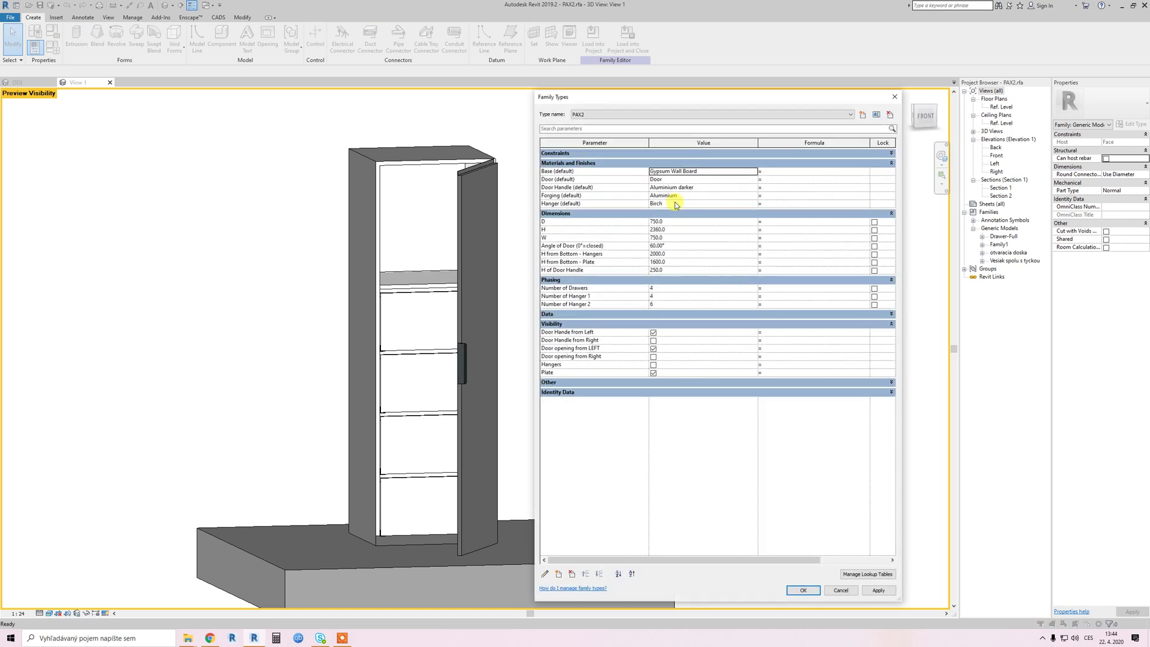
{"action": "left_click", "coordinate": [751, 179]}
{"action": "left_click", "coordinate": [753, 179]}
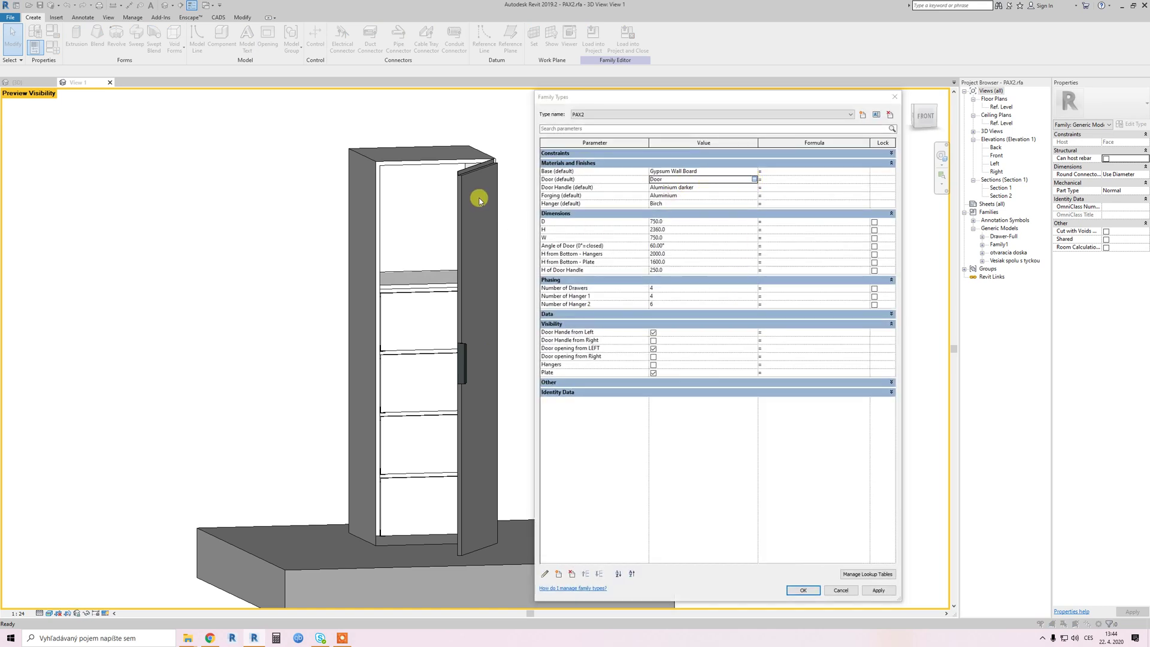
{"action": "left_click_drag", "start_coordinate": [486, 155], "coordinate": [776, 120]}
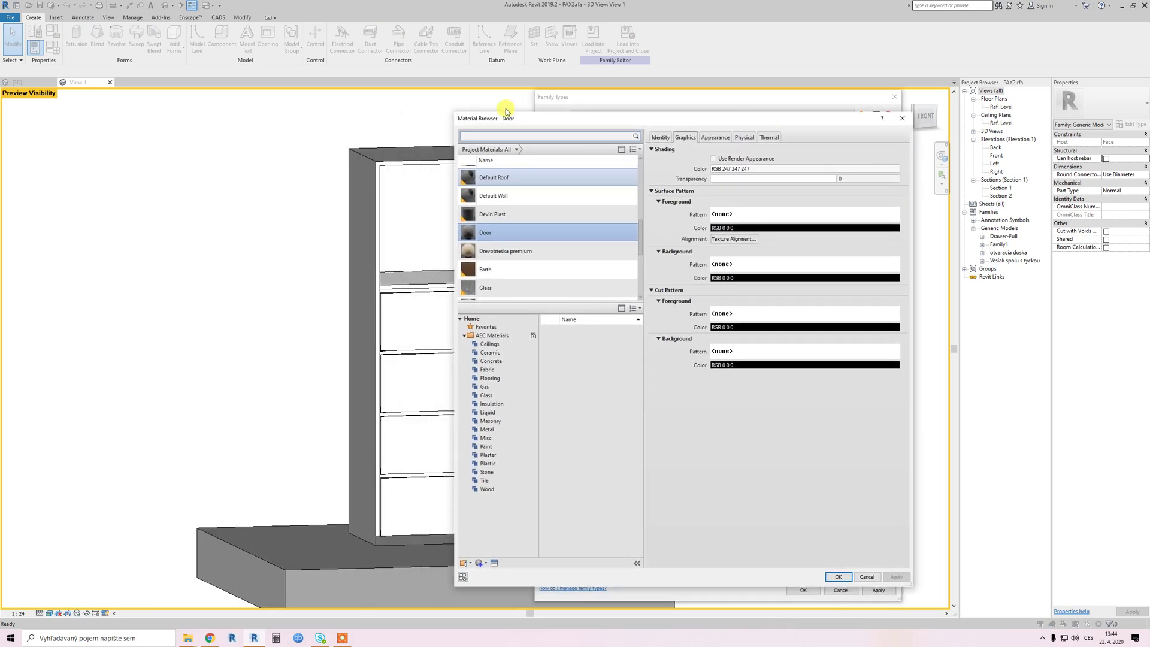
{"action": "left_click_drag", "start_coordinate": [457, 115], "coordinate": [552, 101]}
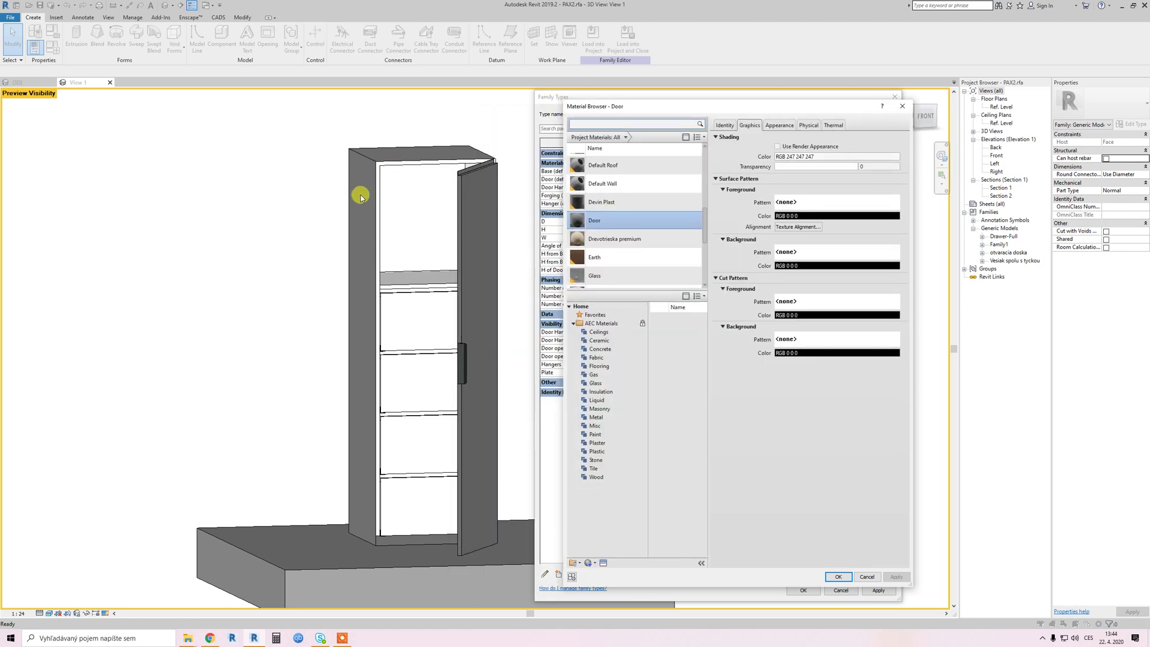
{"action": "left_click", "coordinate": [780, 125]}
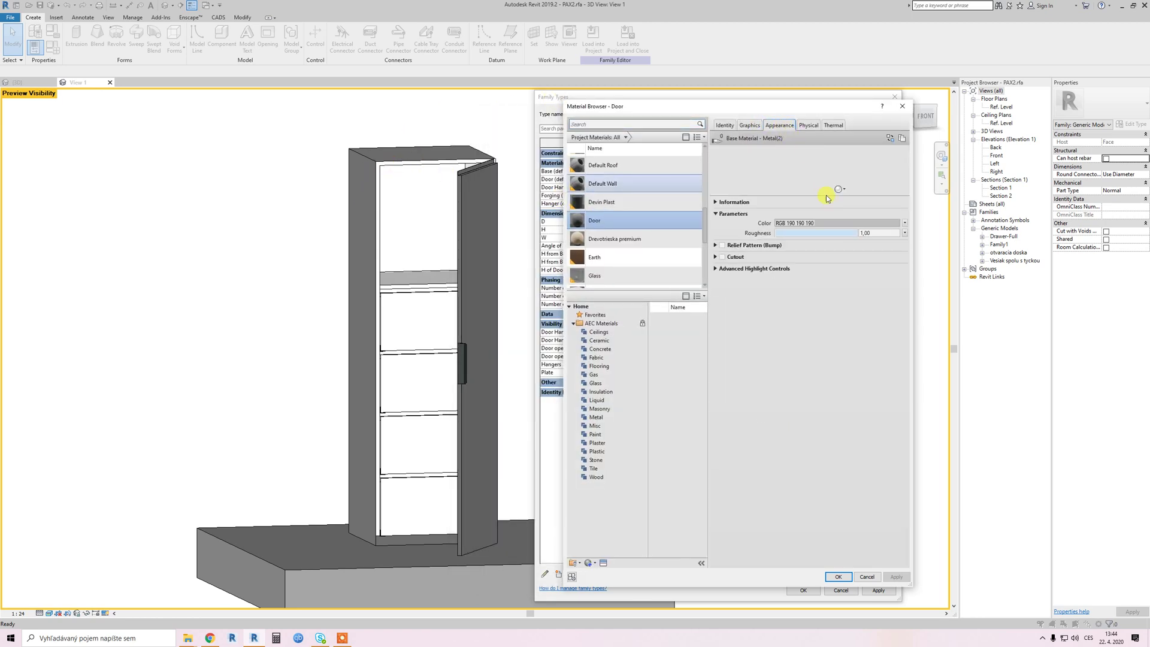
{"action": "left_click", "coordinate": [830, 224]}
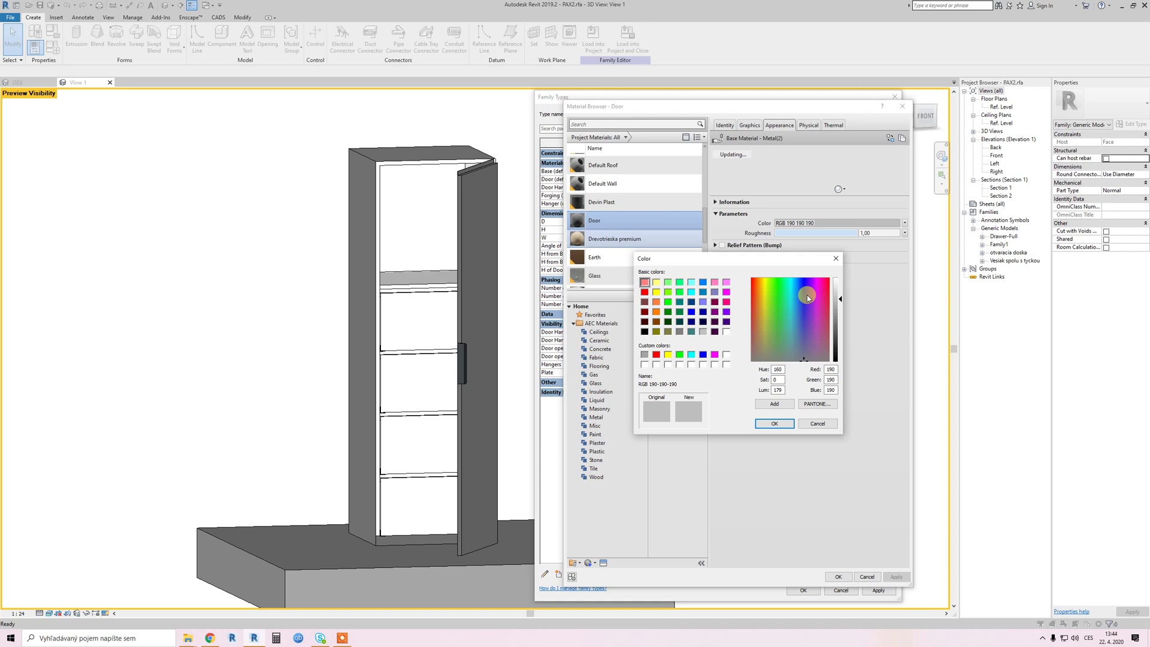
{"action": "left_click", "coordinate": [807, 294]}
{"action": "mouse_move", "coordinate": [838, 315]}
{"action": "left_mouse_down"}
{"action": "mouse_move", "coordinate": [839, 327]}
{"action": "mouse_move", "coordinate": [839, 312]}
{"action": "left_mouse_up"}
{"action": "left_click", "coordinate": [775, 424]}
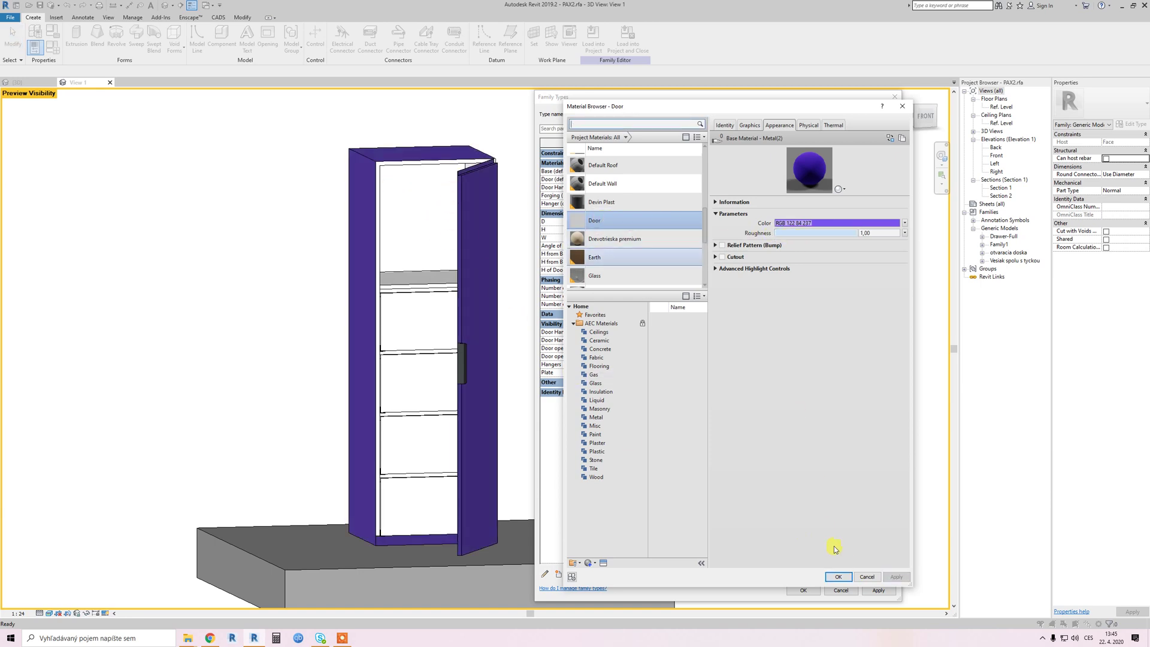
{"action": "left_click", "coordinate": [839, 577]}
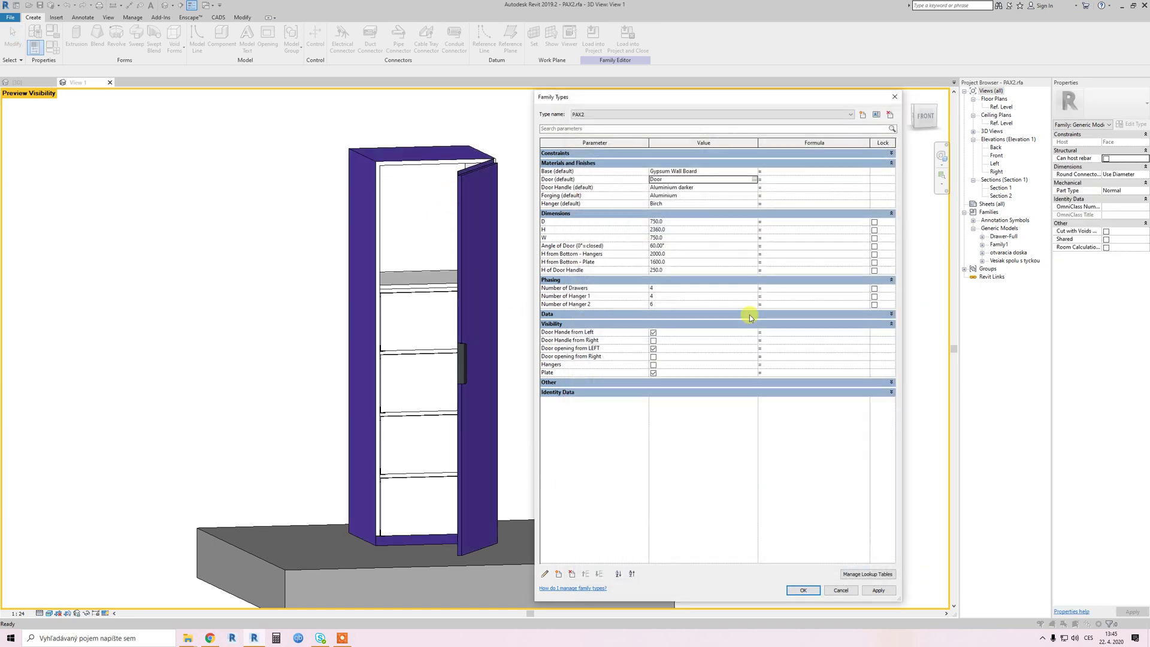
- Set the Door Handle material parameter to Birch and apply it to the family
{"action": "left_click", "coordinate": [726, 188]}
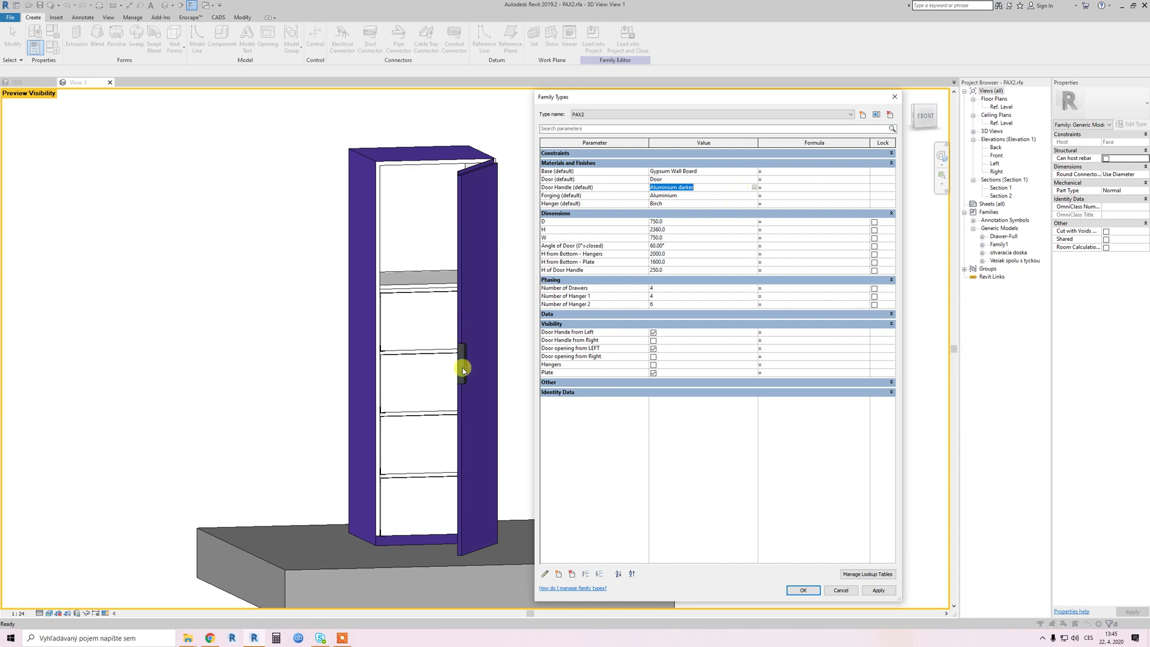
{"action": "left_click", "coordinate": [754, 187]}
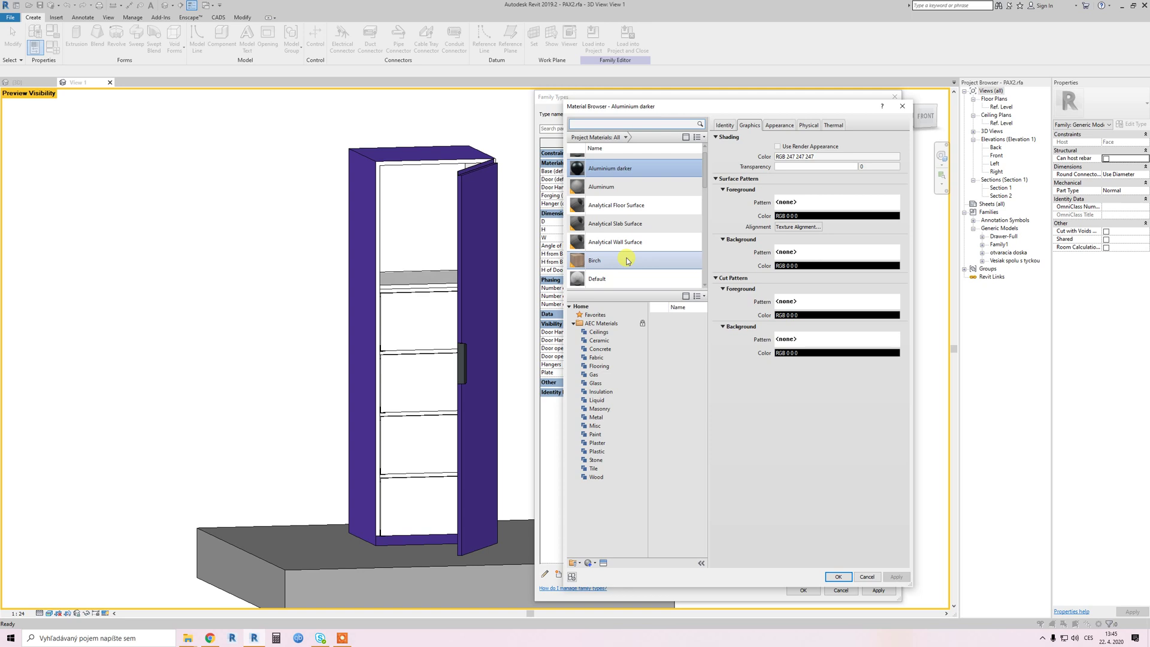
{"action": "left_click", "coordinate": [633, 263]}
{"action": "left_click", "coordinate": [845, 577]}
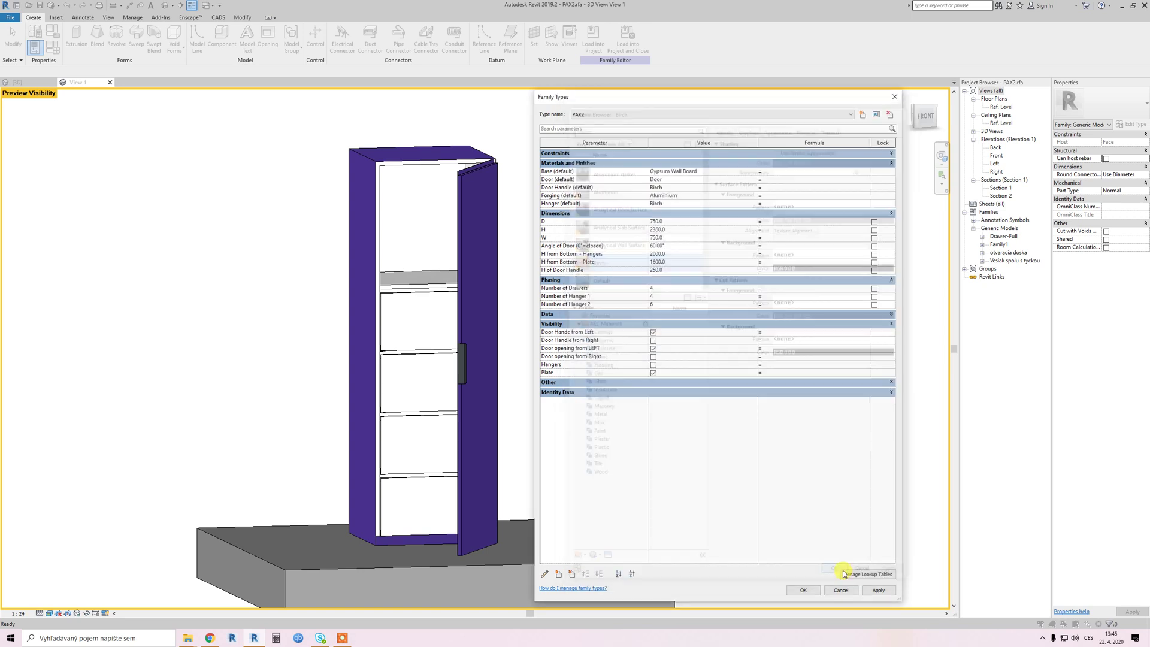
{"action": "left_click", "coordinate": [878, 591]}
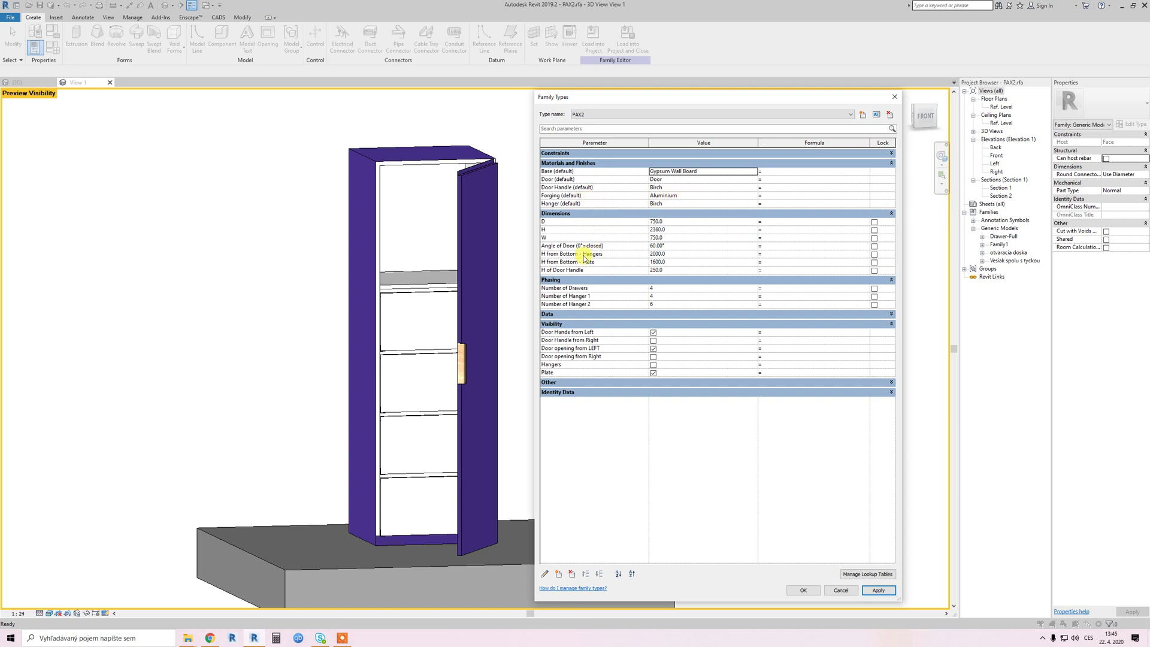
- Turn on the Hangers visibility parameter and set the Forging material to Aluminium darker, applying both changes
{"action": "left_click", "coordinate": [653, 365]}
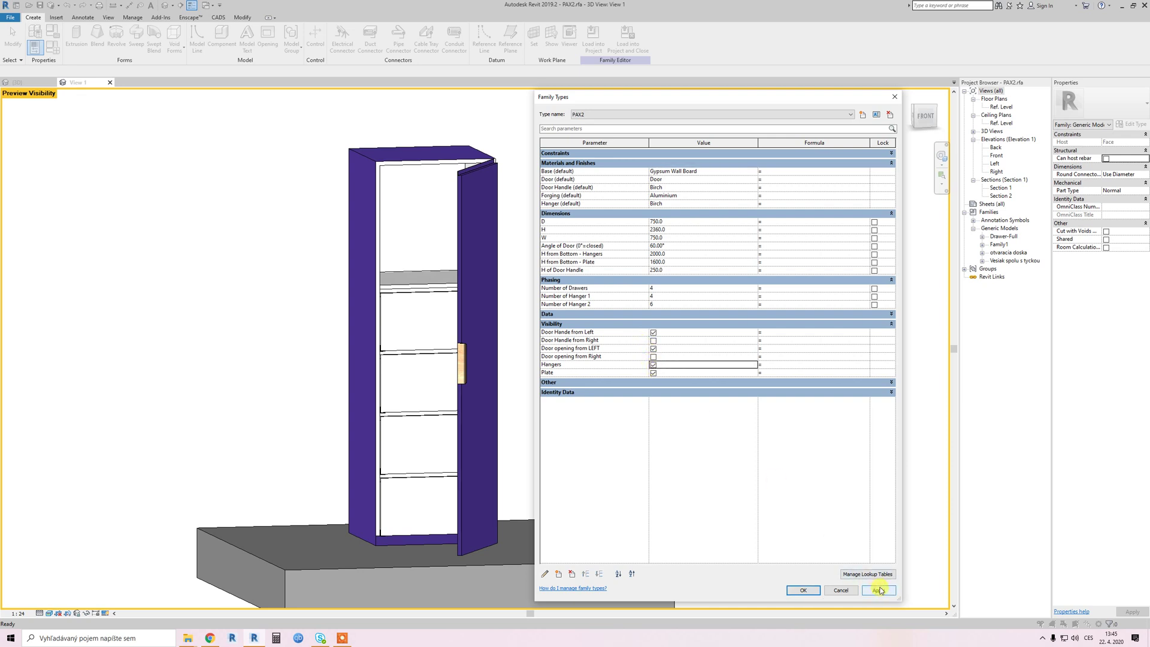
{"action": "left_click", "coordinate": [879, 590]}
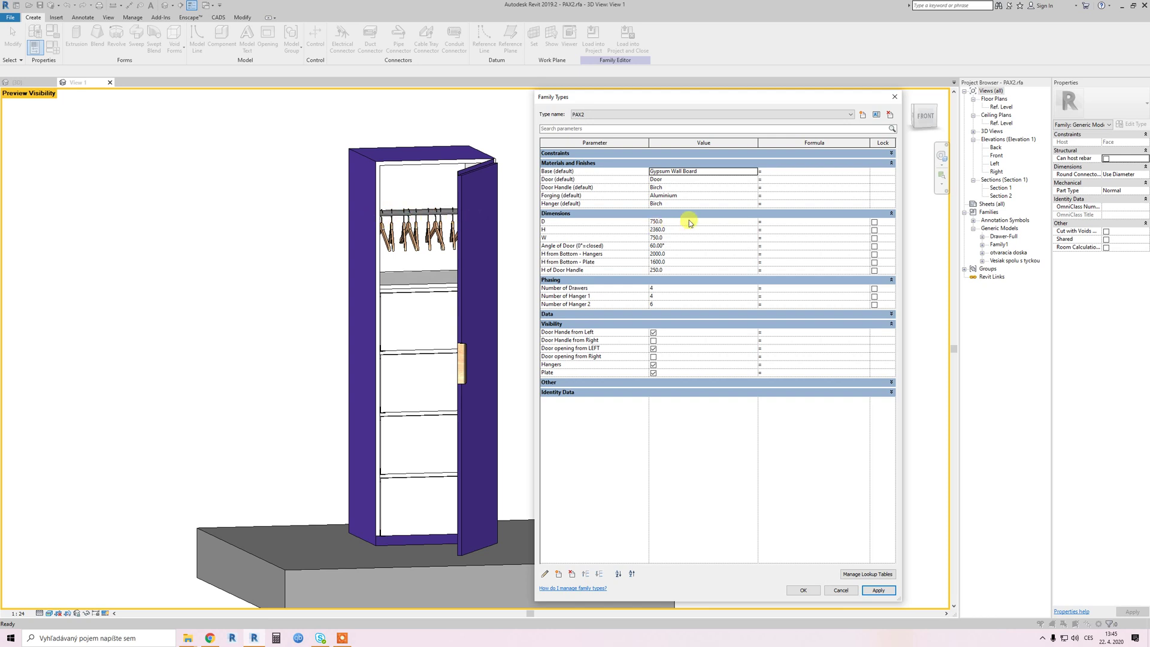
{"action": "left_click", "coordinate": [750, 197]}
{"action": "left_click", "coordinate": [756, 196]}
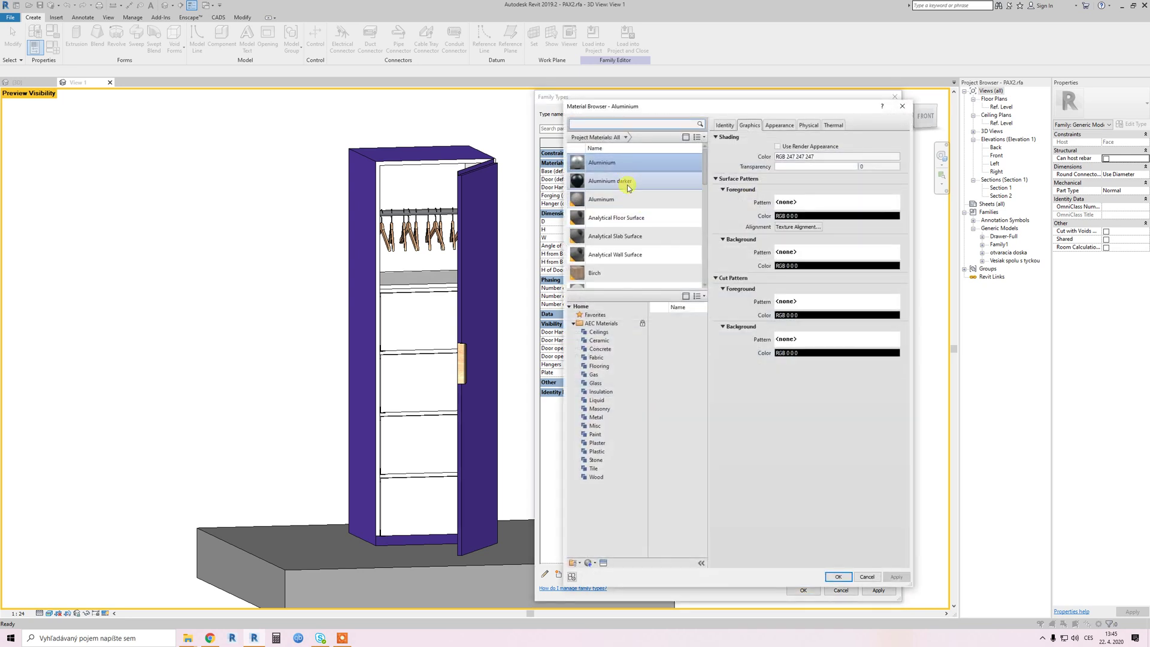
{"action": "left_click", "coordinate": [628, 184]}
{"action": "left_click", "coordinate": [839, 576]}
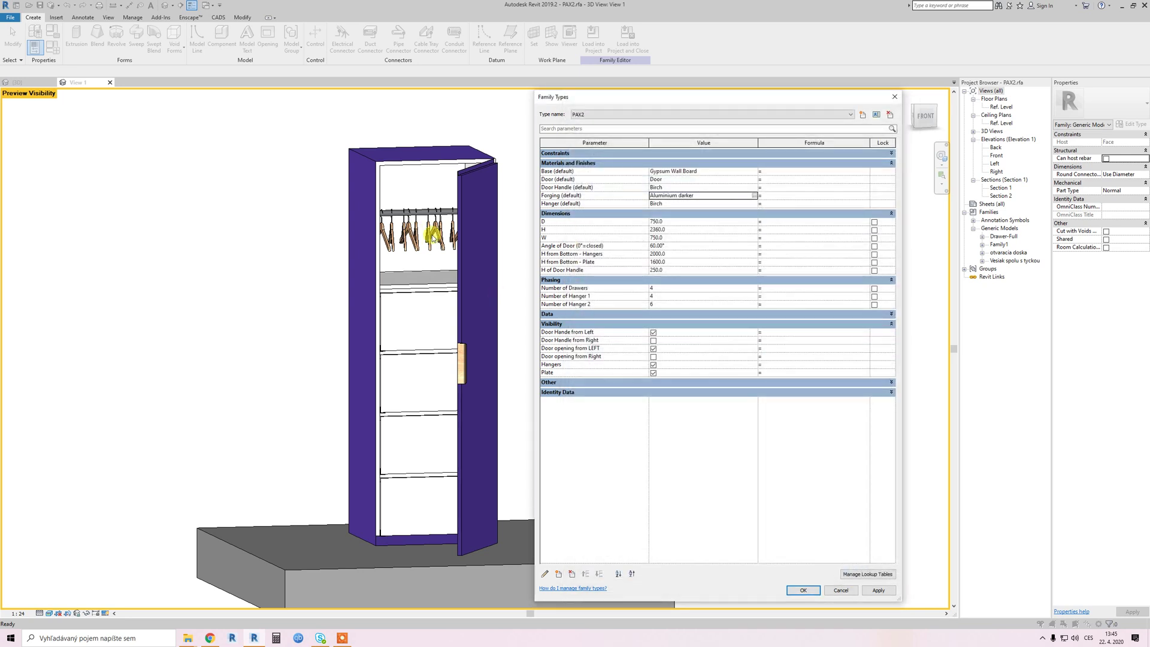
{"action": "left_click", "coordinate": [878, 590]}
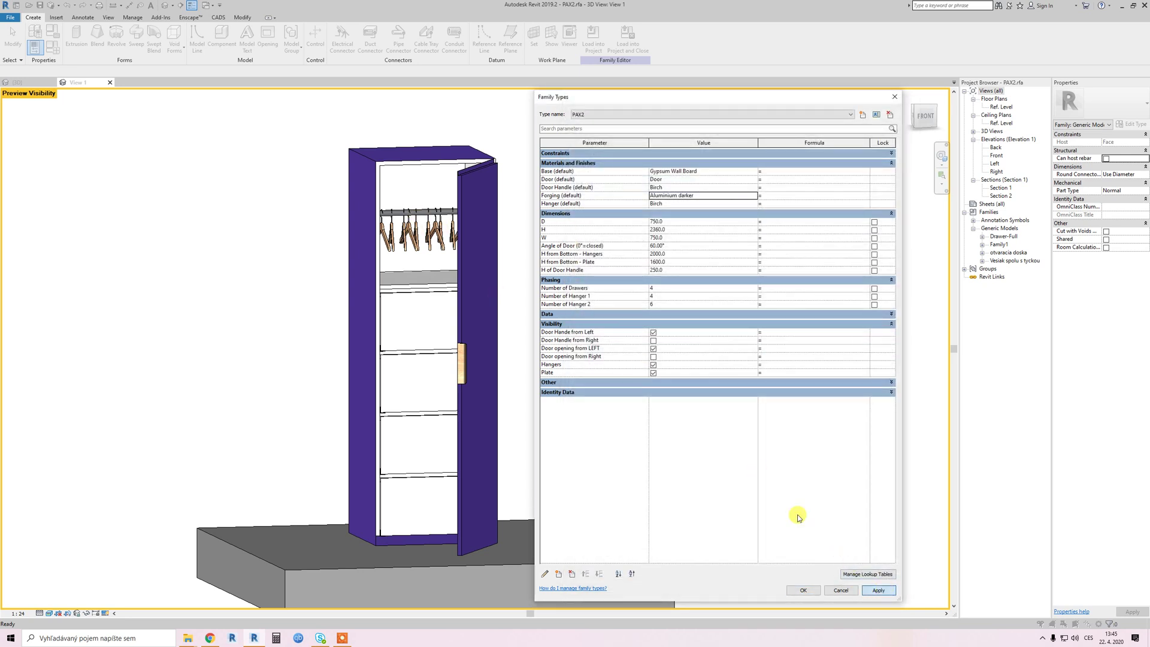
{"action": "left_click", "coordinate": [416, 219]}
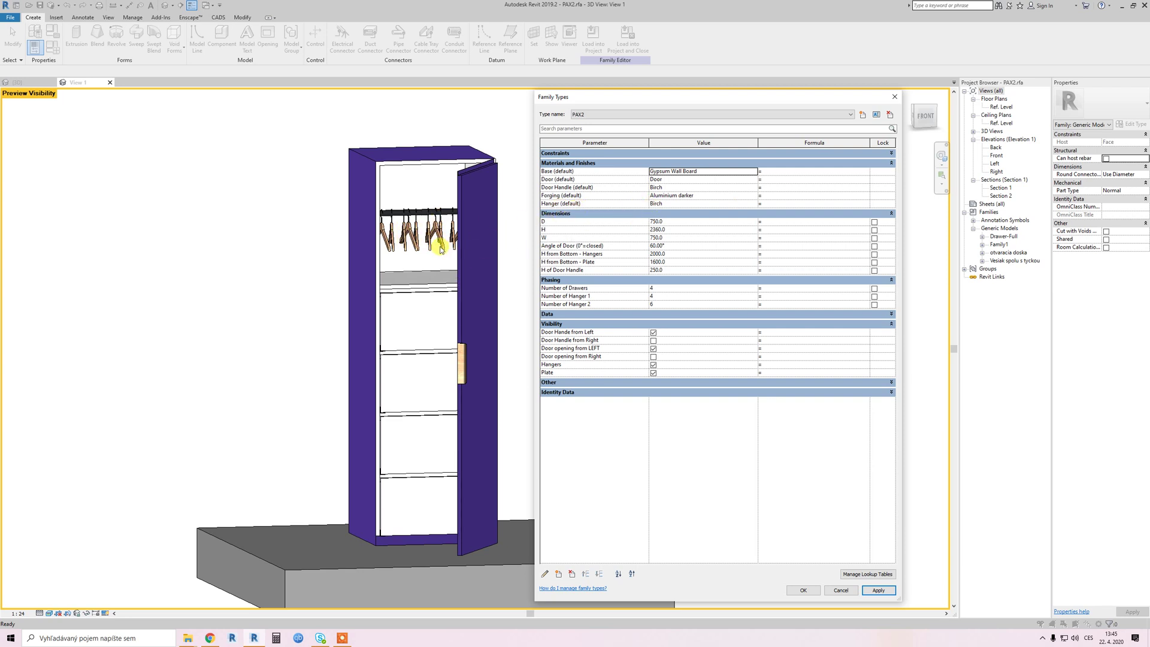
- Change the Door material's appearance color to gray, RGB 145 145 145, and apply it
{"action": "left_click", "coordinate": [752, 180]}
{"action": "left_click", "coordinate": [753, 180]}
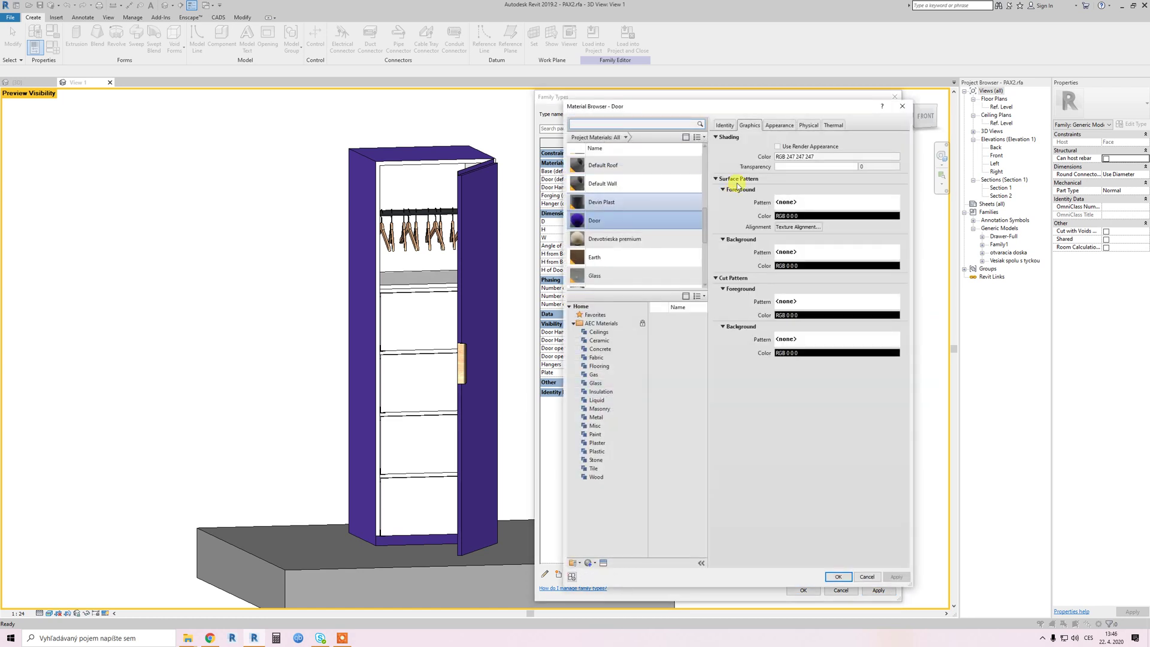
{"action": "left_click", "coordinate": [779, 126]}
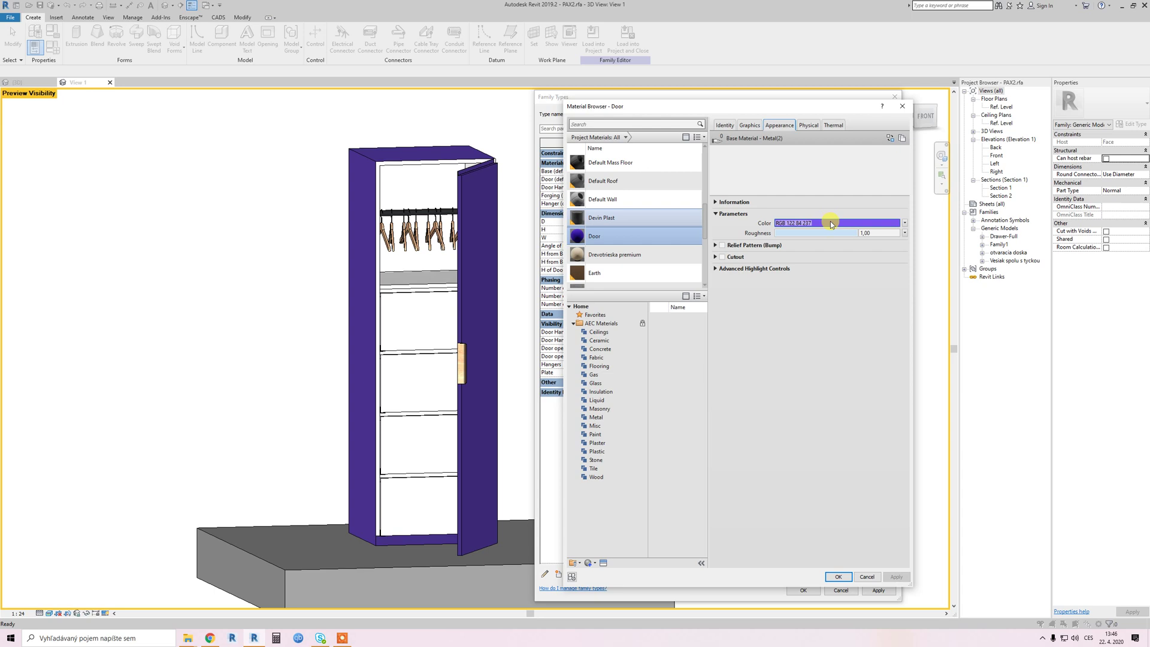
{"action": "left_click", "coordinate": [830, 222]}
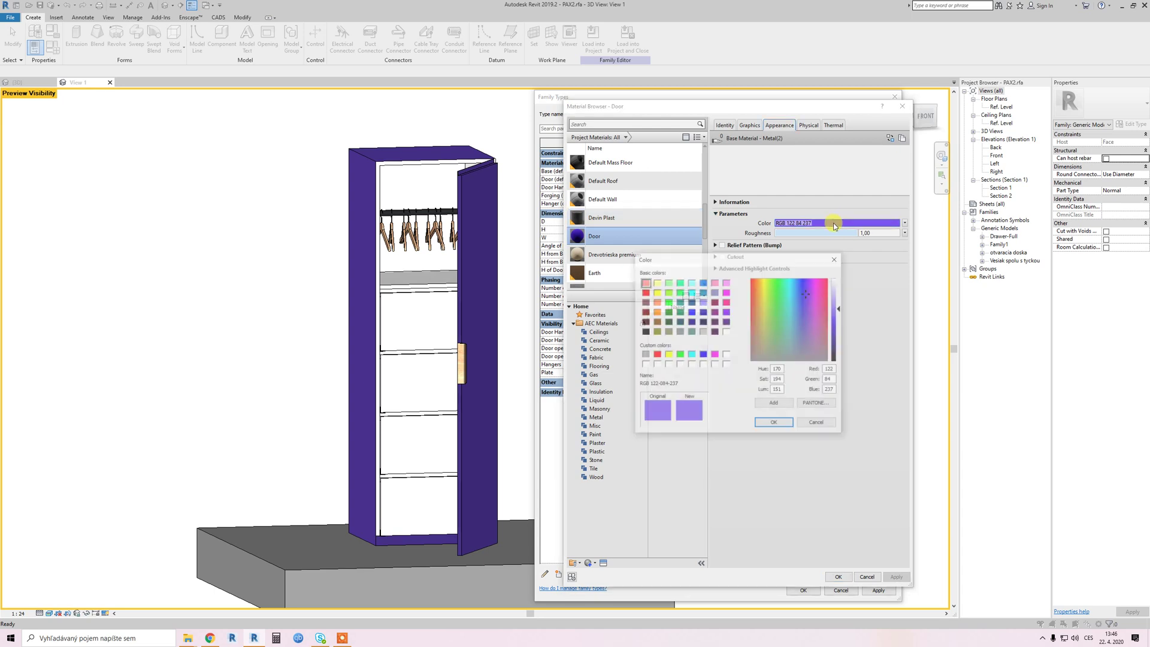
{"action": "left_click", "coordinate": [645, 332]}
{"action": "left_click", "coordinate": [838, 311]}
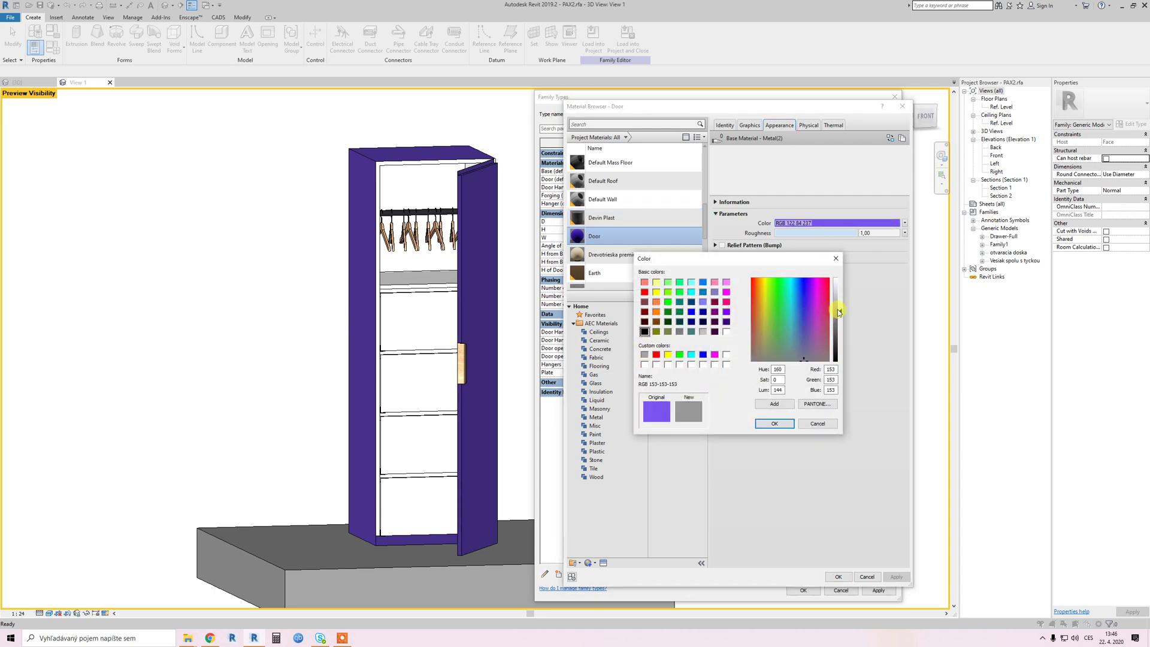
{"action": "key", "text": "Return"}
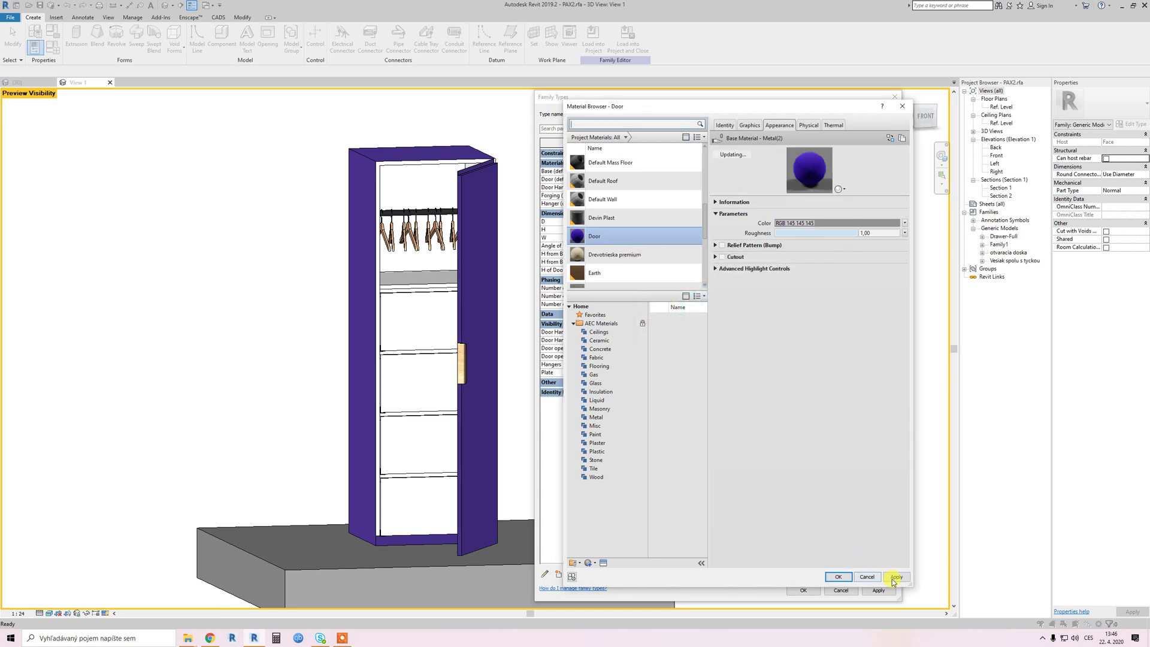
{"action": "left_click", "coordinate": [896, 577]}
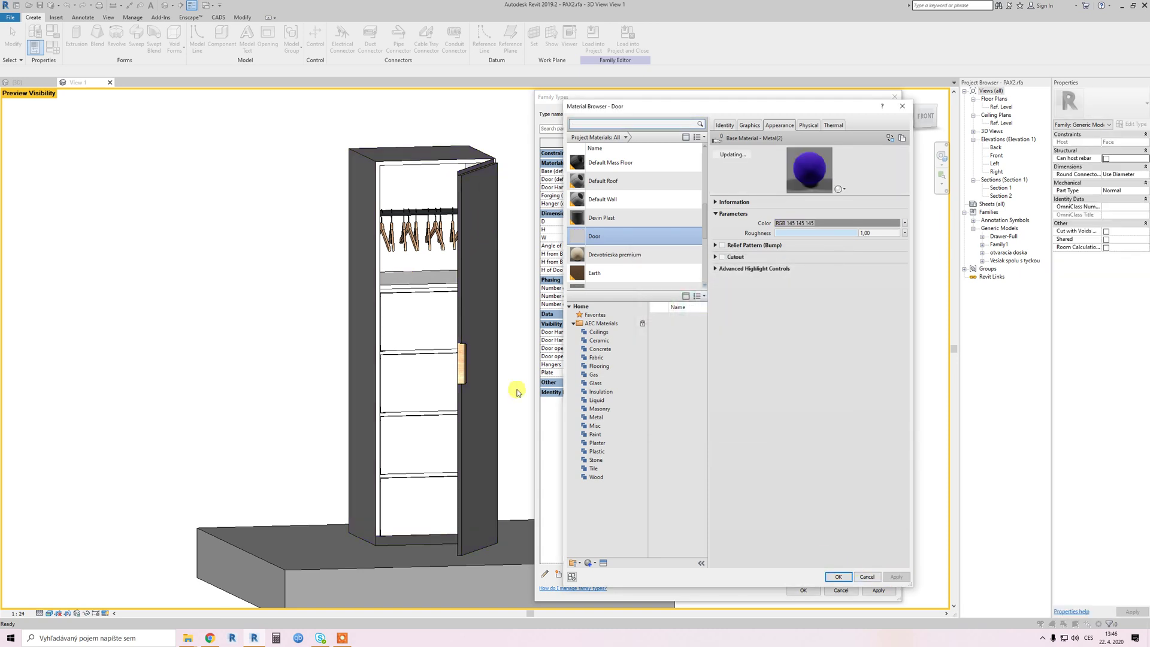
- Confirm the Door material edits, set the Base material parameter to Birch and apply it to the family
{"action": "left_click", "coordinate": [838, 576]}
{"action": "left_click", "coordinate": [750, 172]}
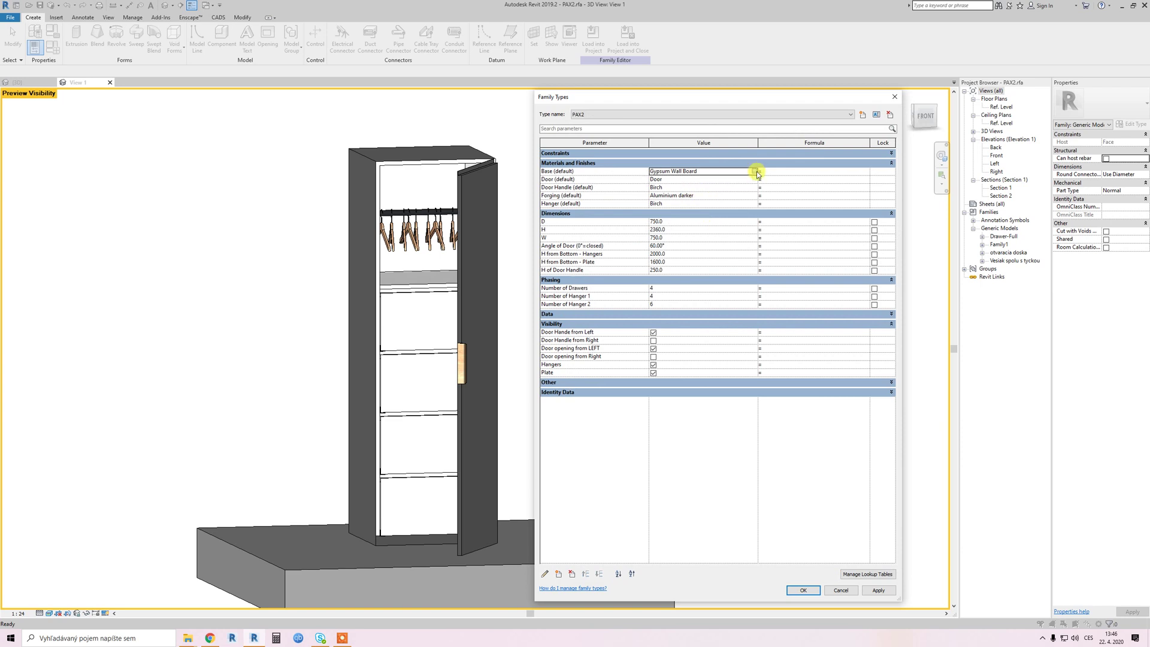
{"action": "left_click", "coordinate": [754, 172]}
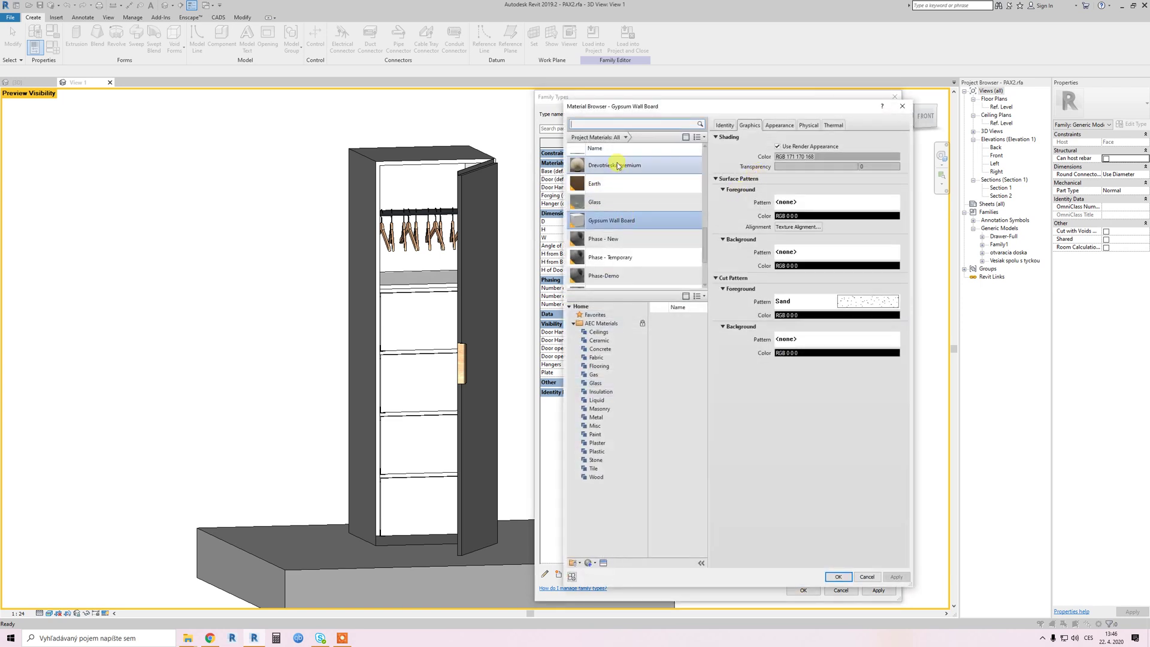
{"action": "scroll", "coordinate": [615, 157], "scroll_direction": "up", "scroll_amount": 1}
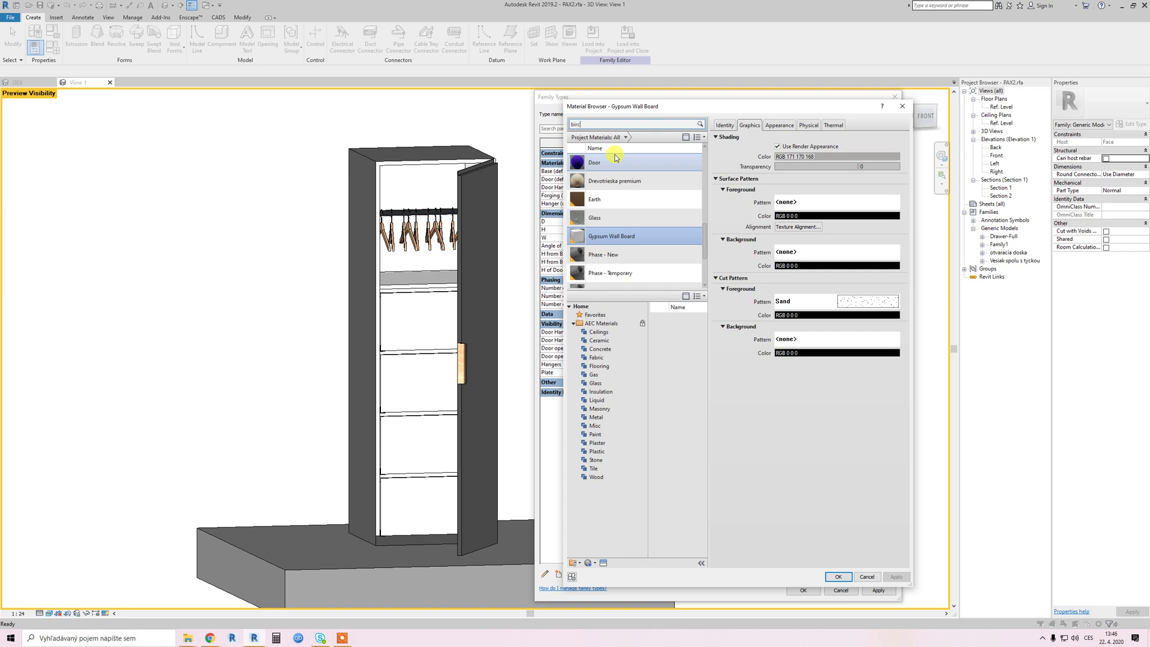
{"action": "left_click", "coordinate": [626, 174]}
{"action": "left_click", "coordinate": [838, 577]}
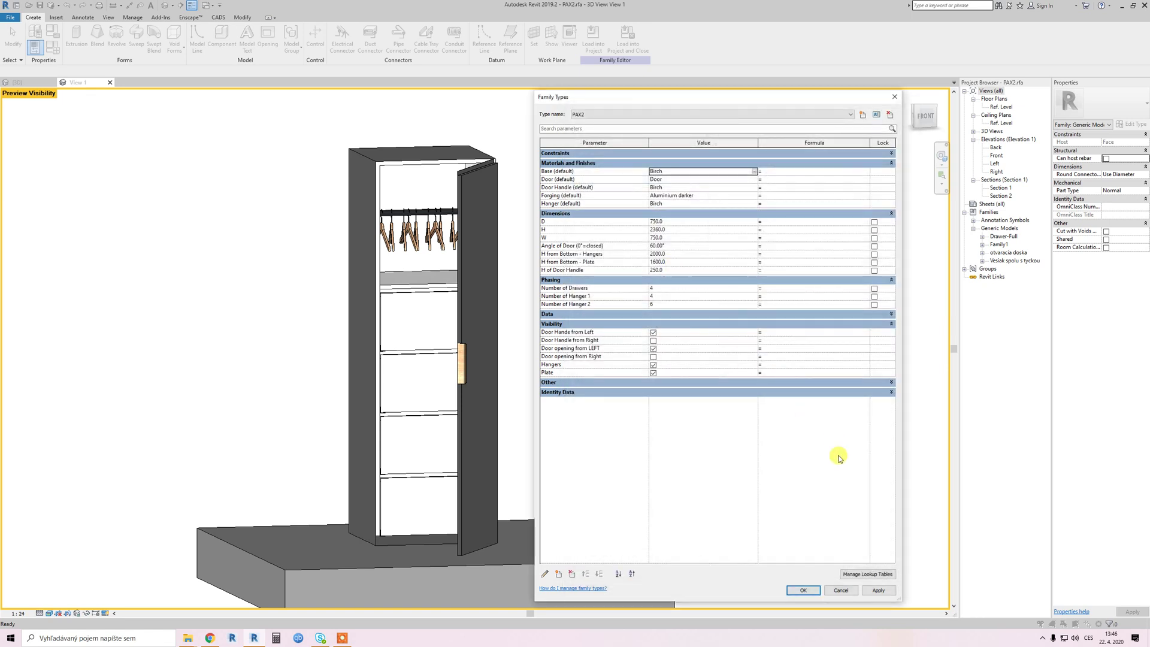
{"action": "left_click", "coordinate": [879, 591]}
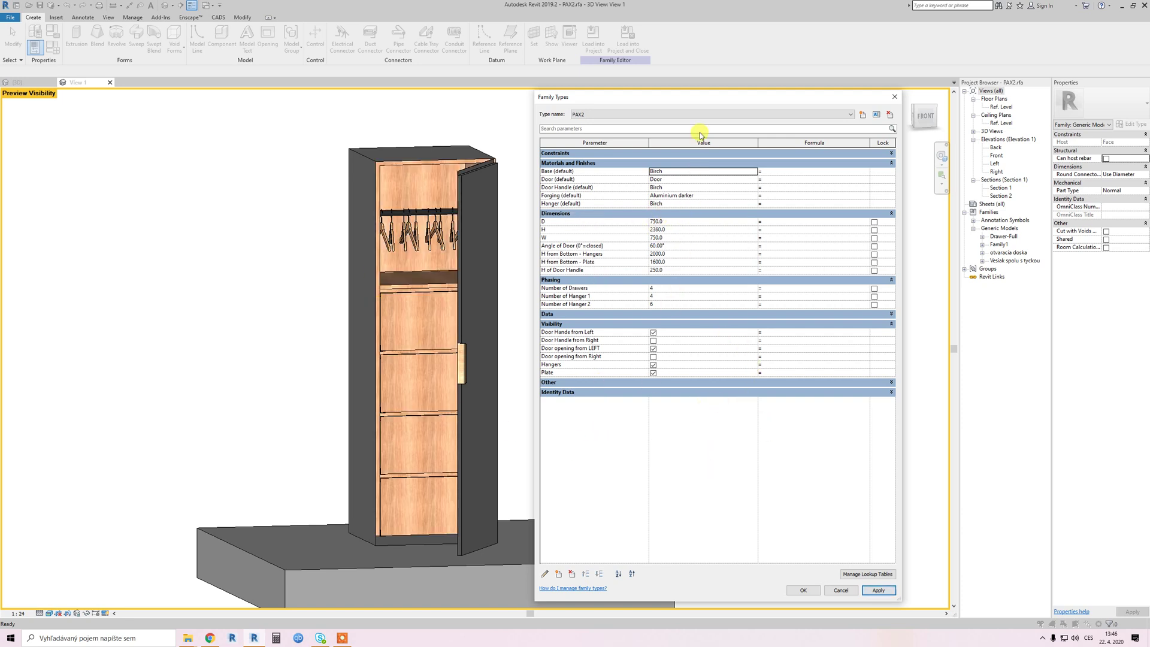
- Set the wardrobe's depth parameter D to 1200 and apply it to the family
{"action": "left_click_drag", "start_coordinate": [719, 98], "coordinate": [740, 95]}
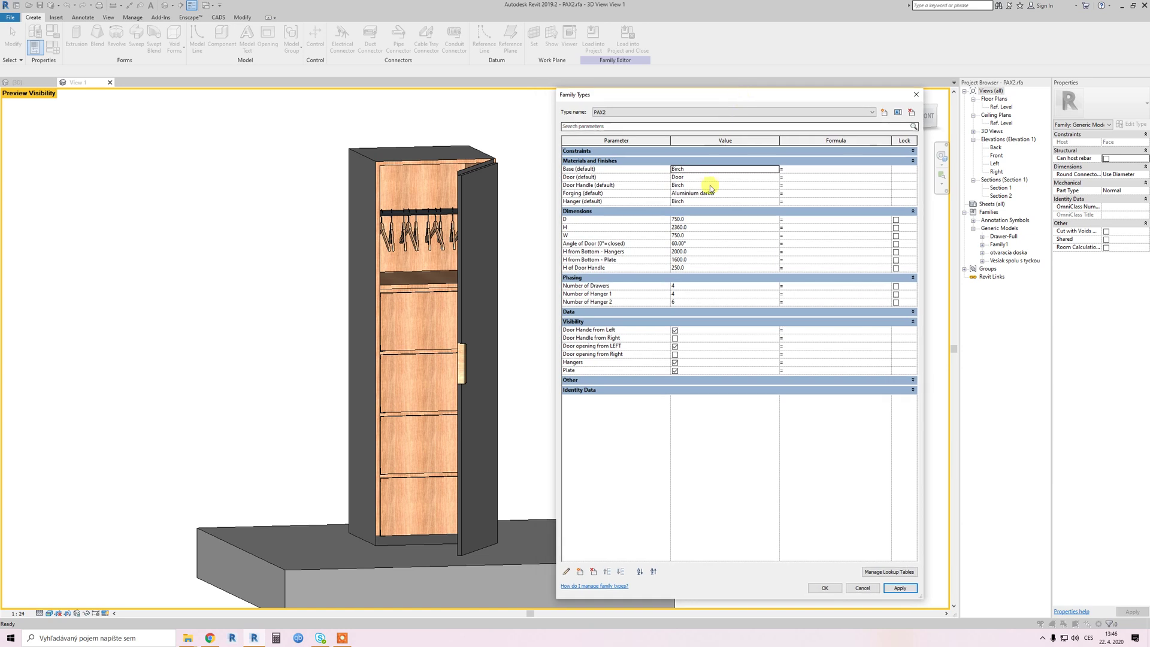
{"action": "left_click", "coordinate": [707, 220]}
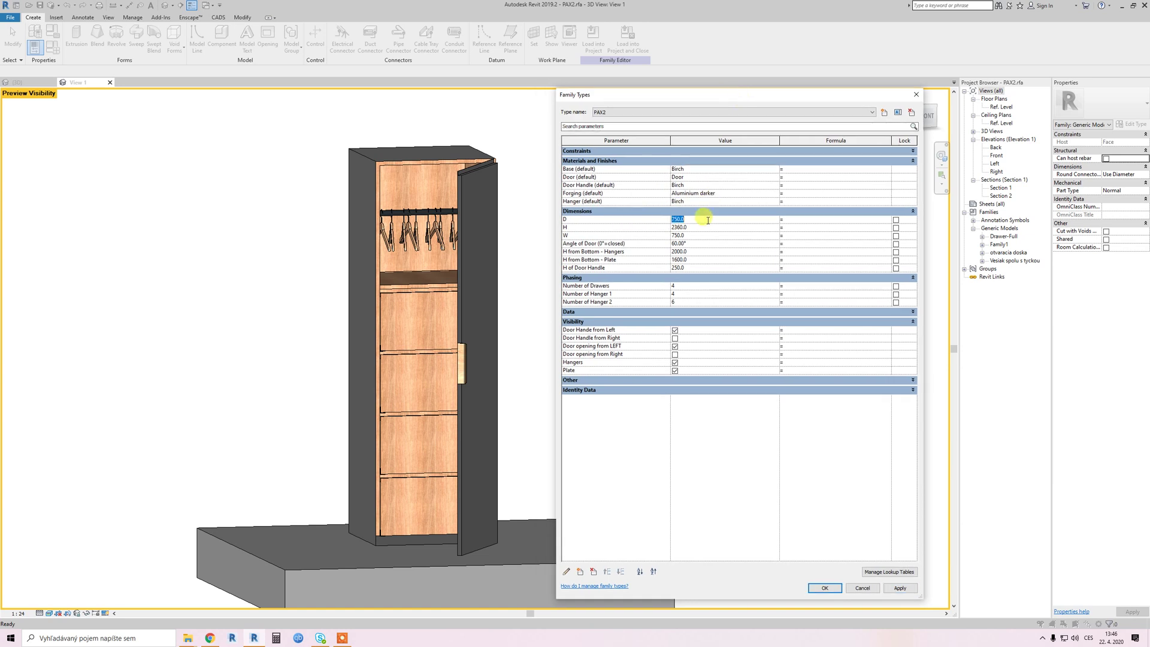
{"action": "type", "text": "1200"}
{"action": "left_click", "coordinate": [900, 588]}
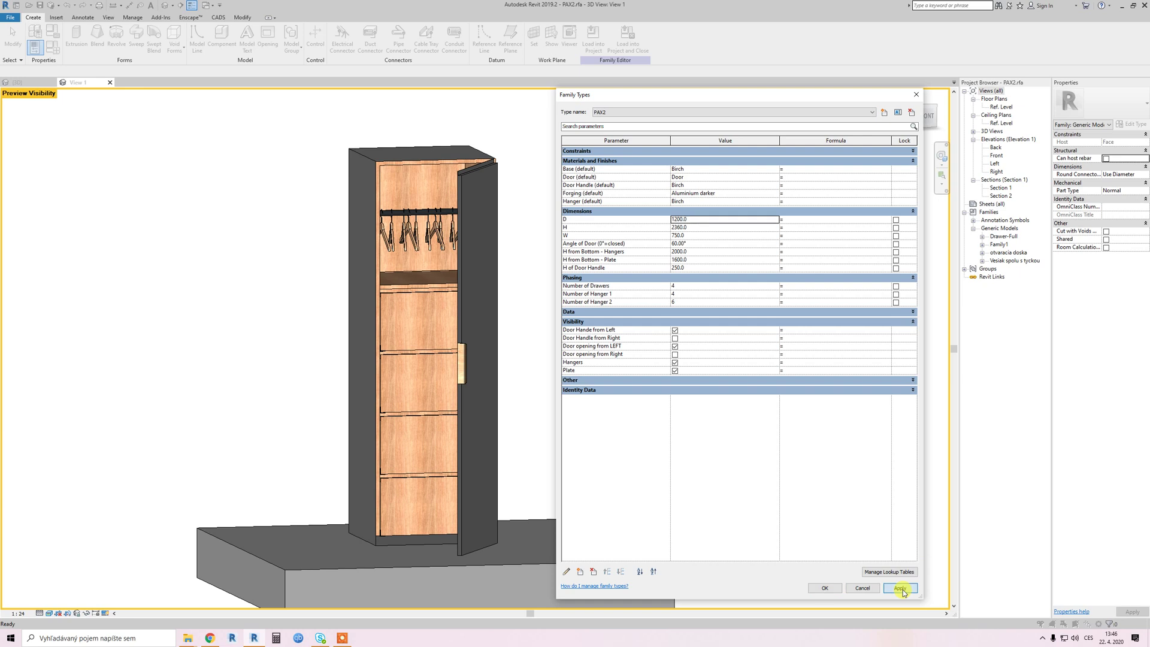
{"action": "left_click", "coordinate": [901, 589]}
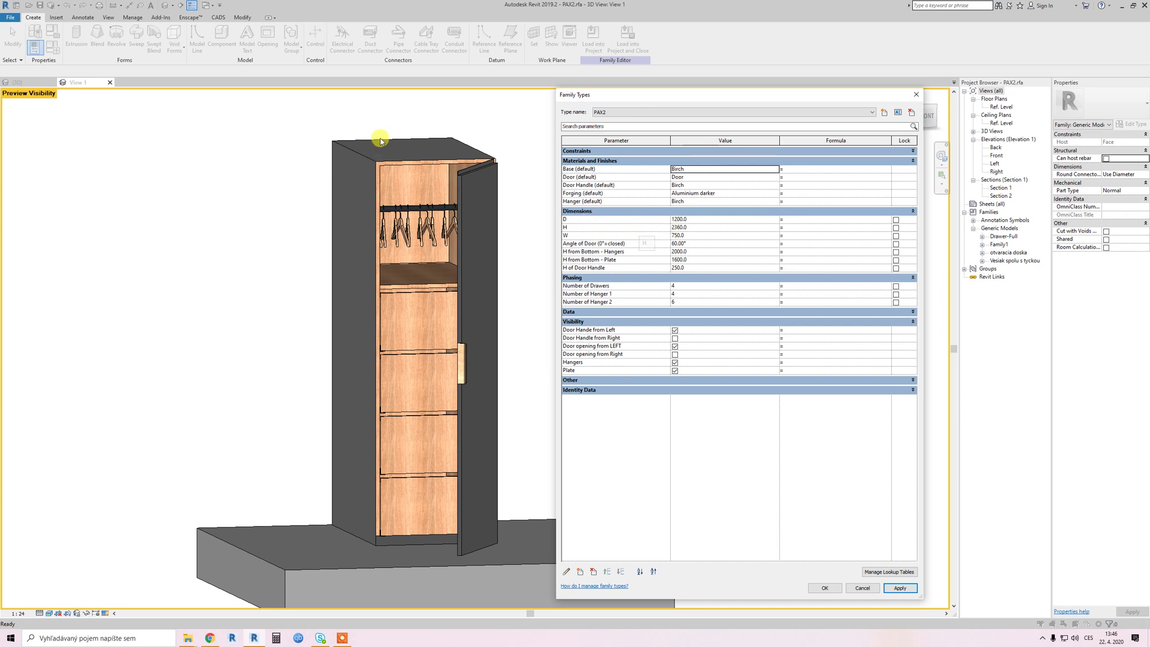
- Set the wardrobe's height parameter H to 1800 and apply it to the family
{"action": "left_click", "coordinate": [704, 227]}
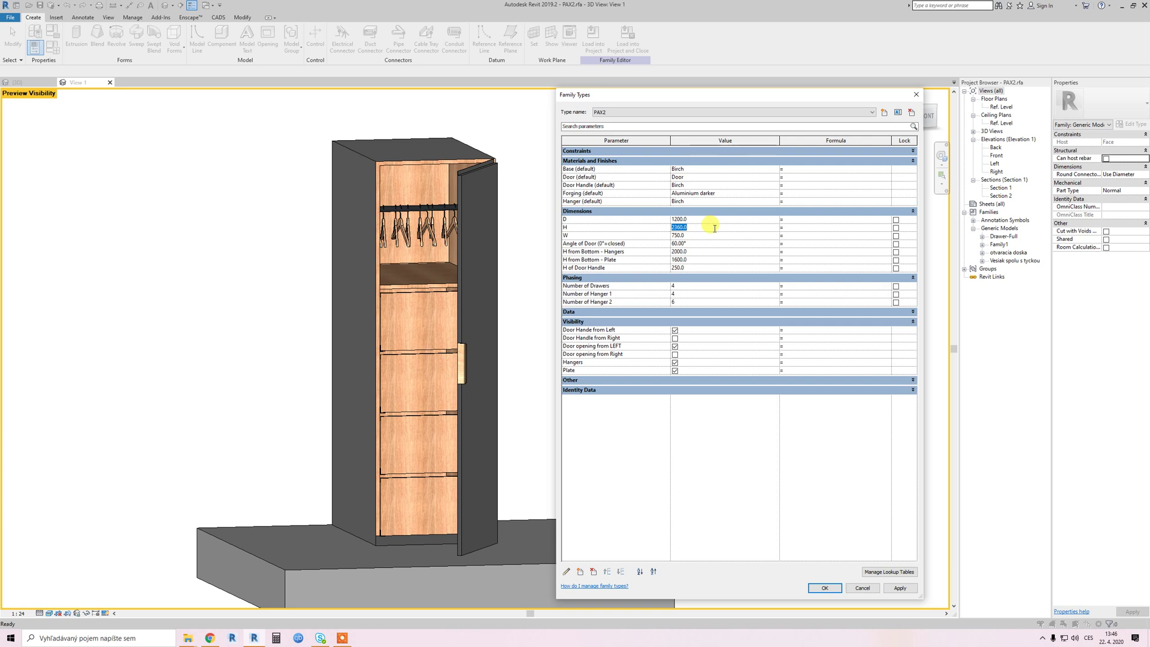
{"action": "type", "text": "2000"}
{"action": "key", "text": "BackSpace"}
{"action": "key", "text": "BackSpace"}
{"action": "key", "text": "BackSpace"}
{"action": "key", "text": "BackSpace"}
{"action": "type", "text": "160"}
{"action": "type", "text": "800"}
{"action": "left_click", "coordinate": [900, 587]}
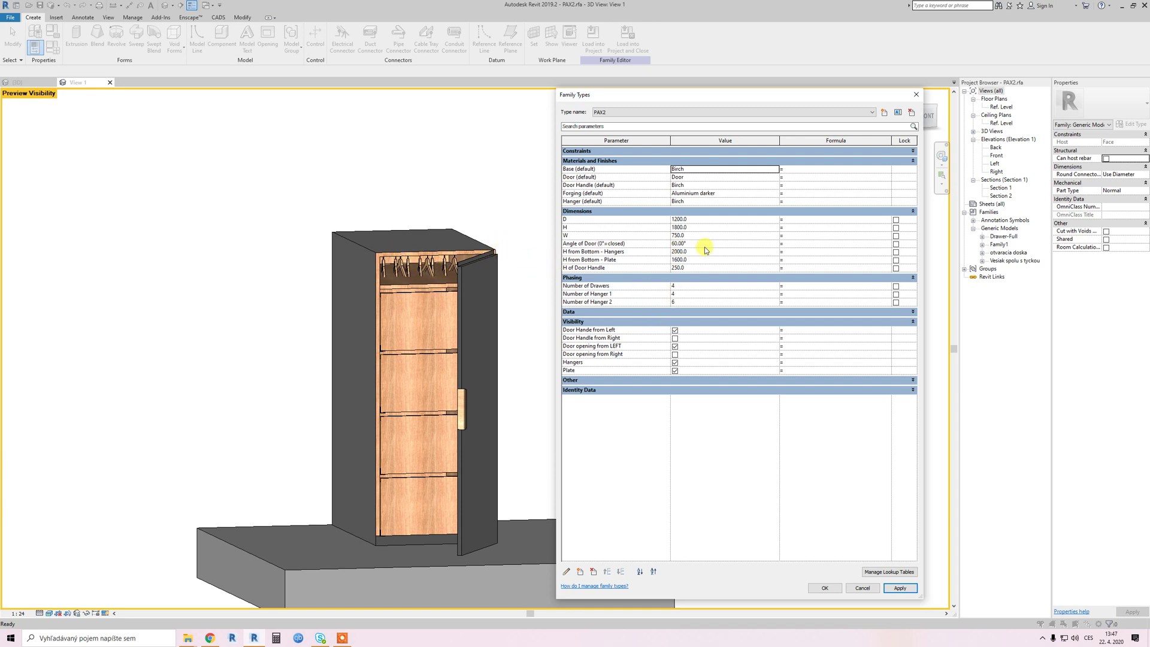
{"action": "left_click", "coordinate": [700, 228]}
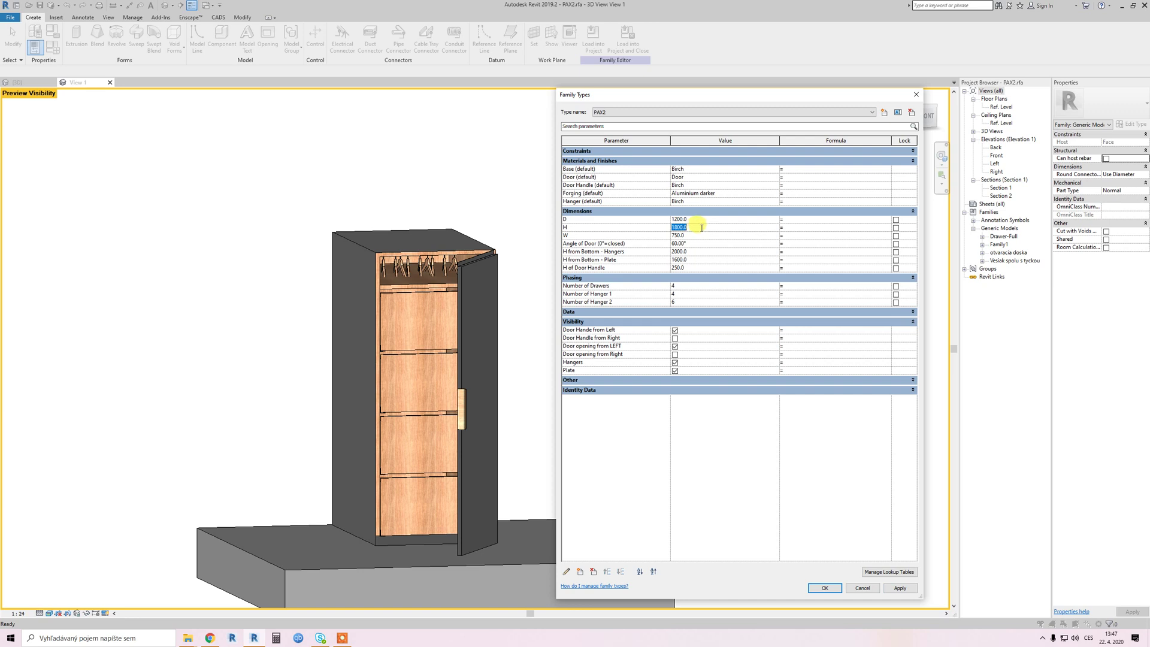
{"action": "type", "text": "200"}
{"action": "type", "text": "2000"}
{"action": "left_click", "coordinate": [910, 588]}
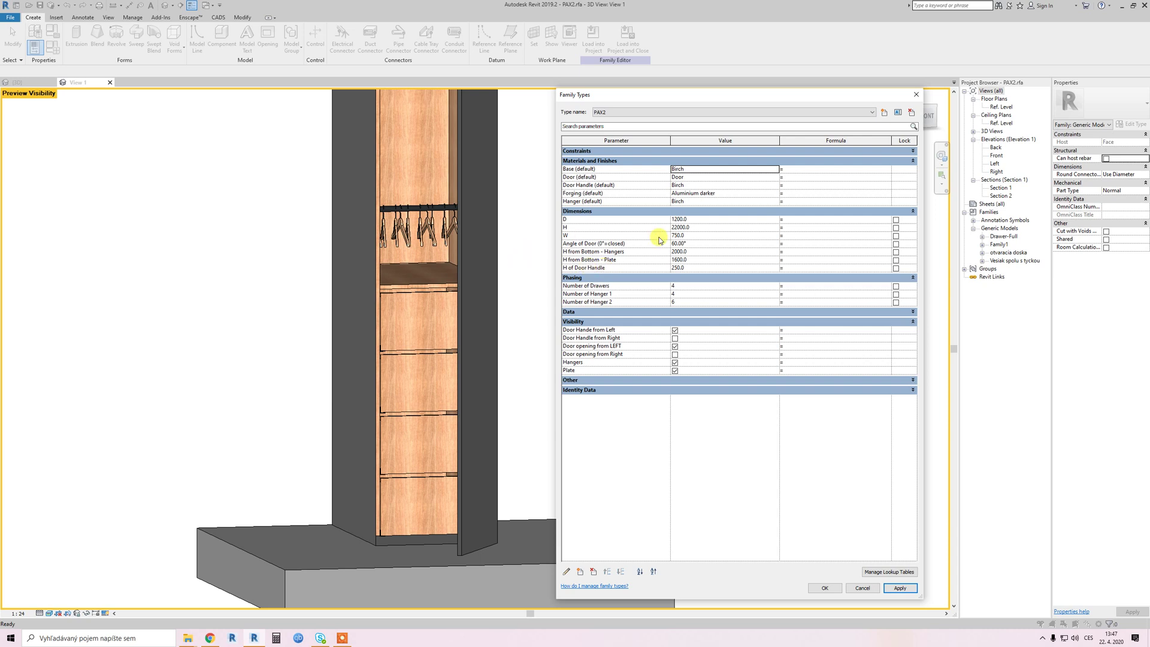
- Set the wardrobe's height H to 2200 and its width W to 900, applying each change
{"action": "left_click", "coordinate": [698, 227]}
{"action": "type", "text": "2200"}
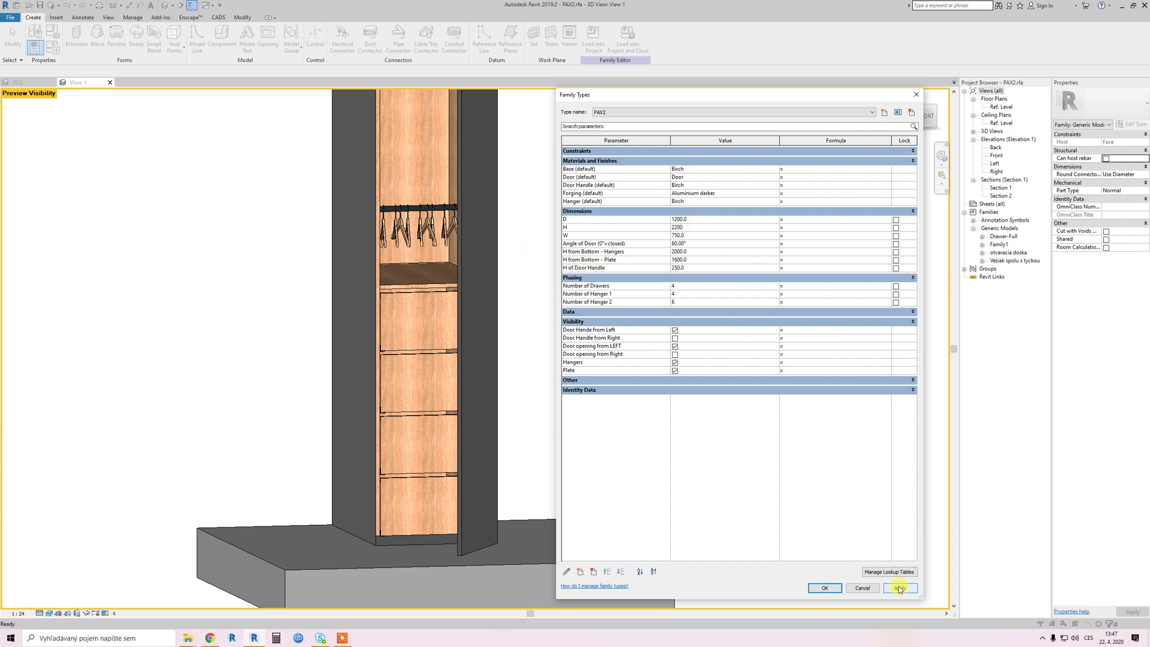
{"action": "left_click", "coordinate": [901, 587]}
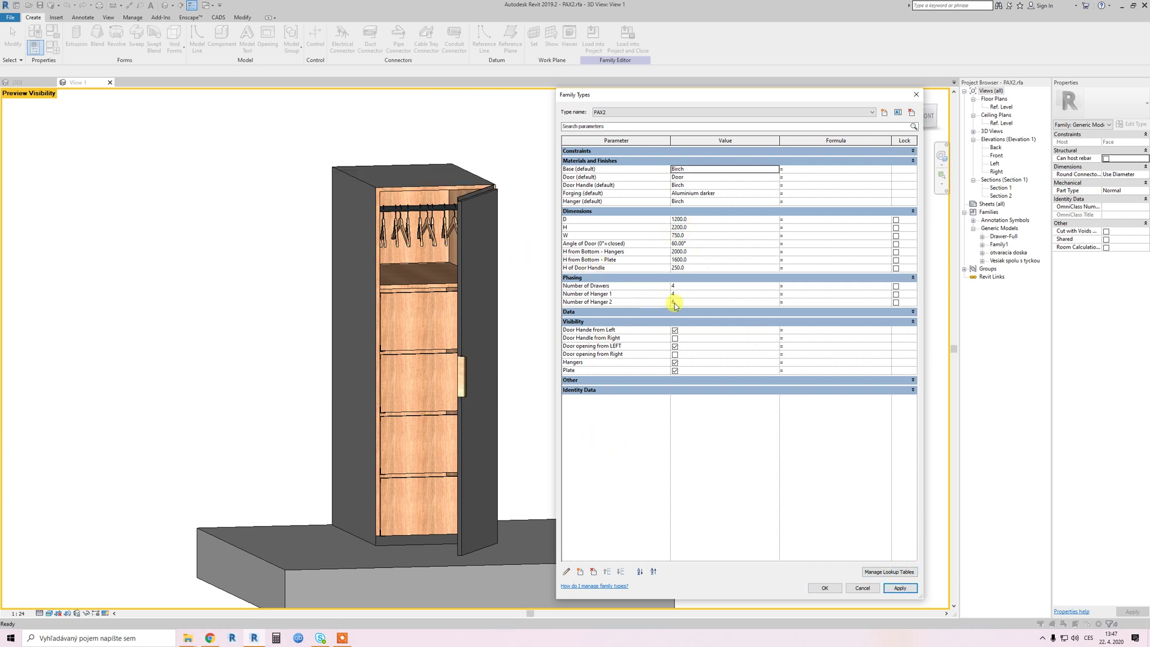
{"action": "left_click", "coordinate": [702, 236]}
{"action": "type", "text": "900"}
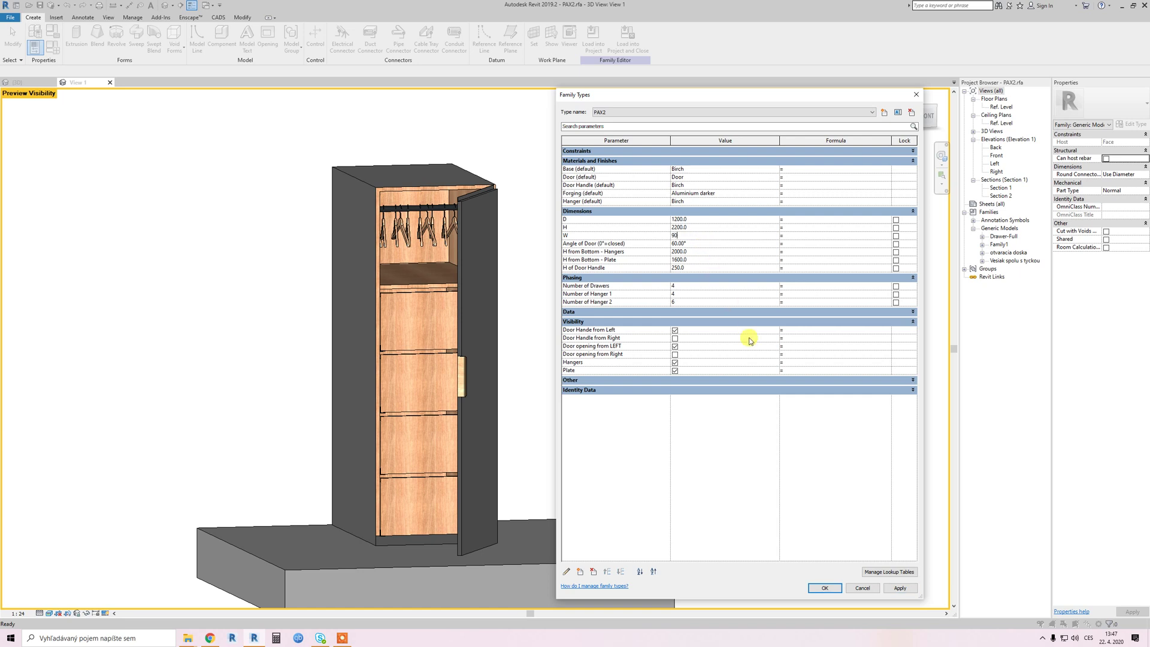
{"action": "left_click", "coordinate": [893, 588]}
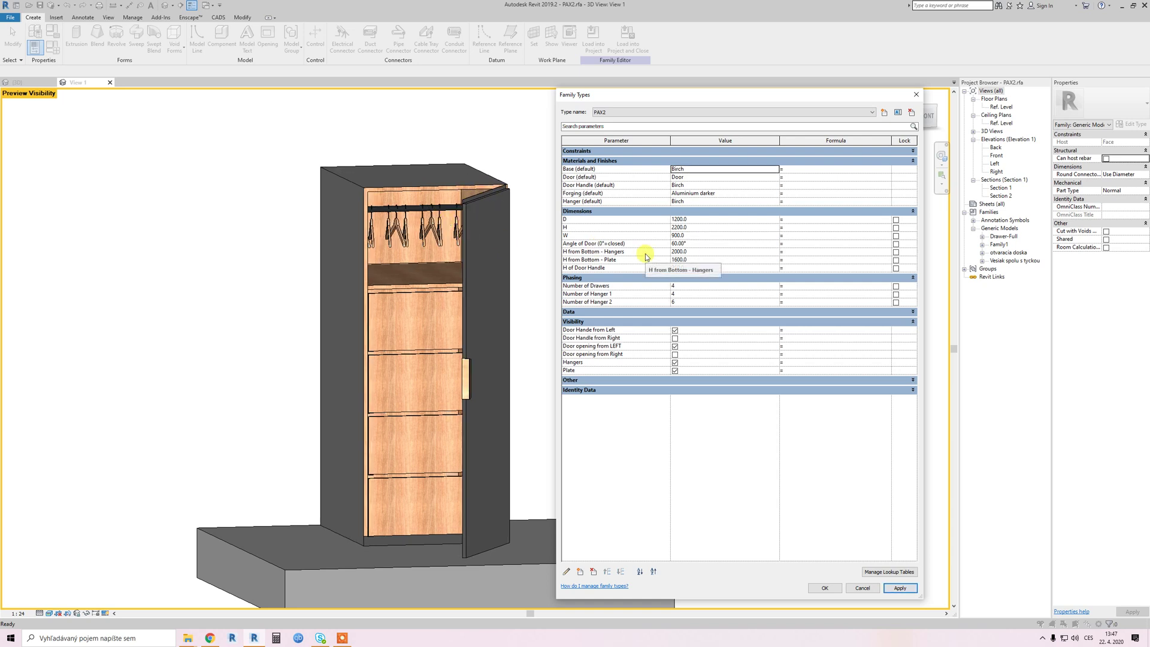
- Try the Angle of Door parameter at 0° and at 10°, applying each value to the family
{"action": "left_click", "coordinate": [706, 246]}
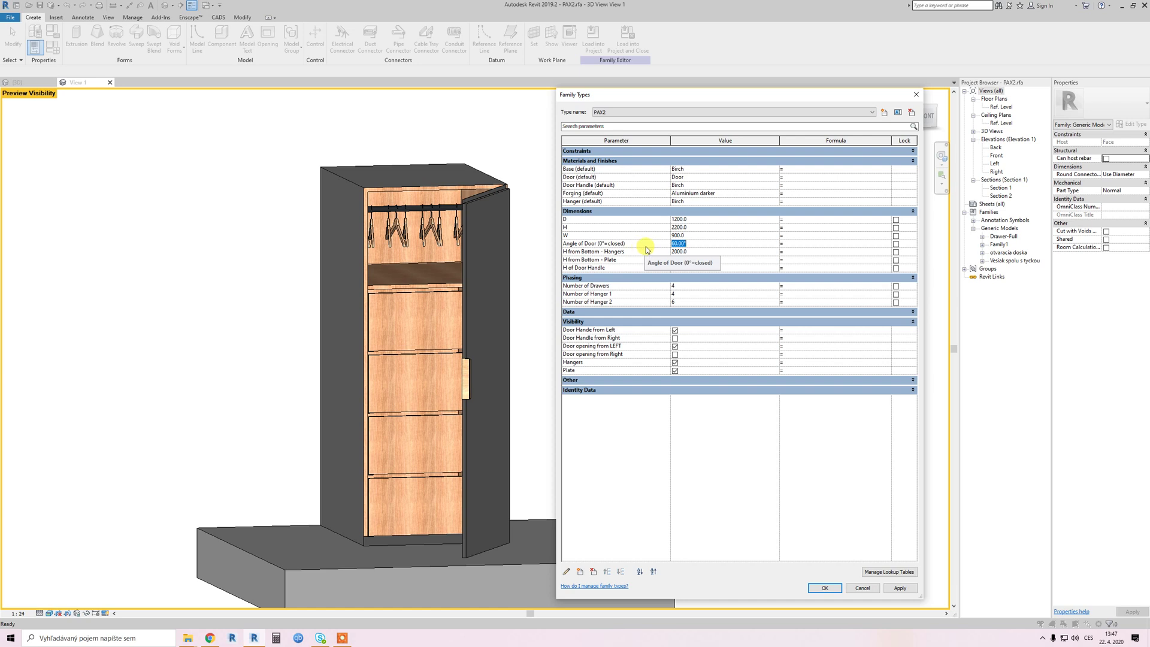
{"action": "type", "text": "0"}
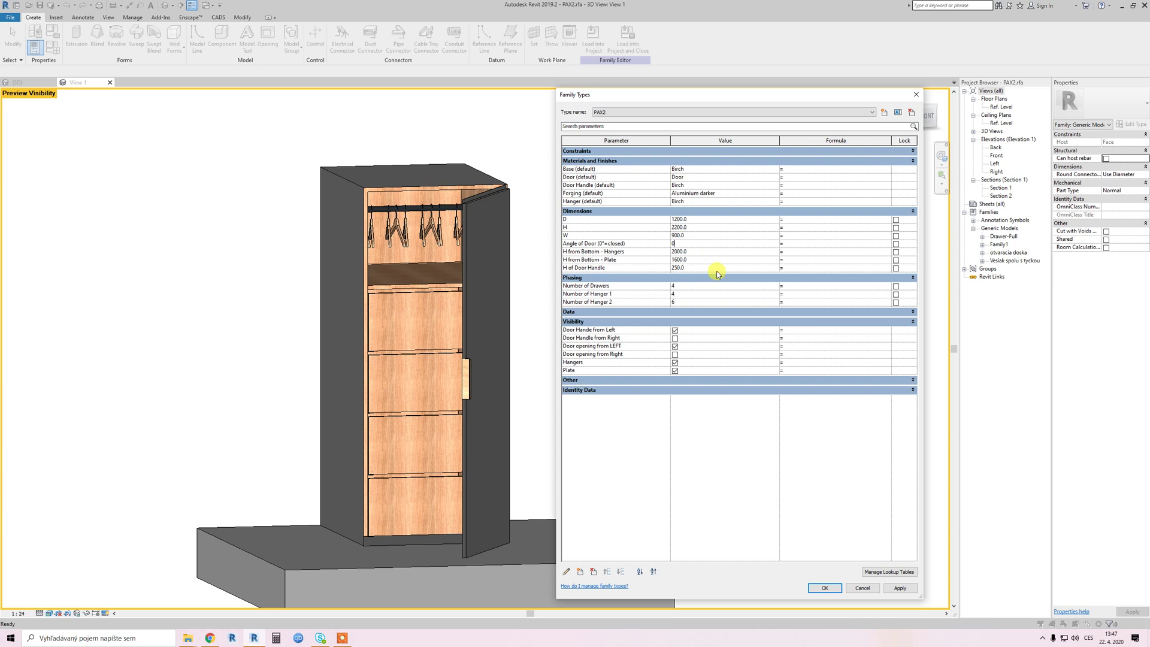
{"action": "left_click", "coordinate": [900, 588]}
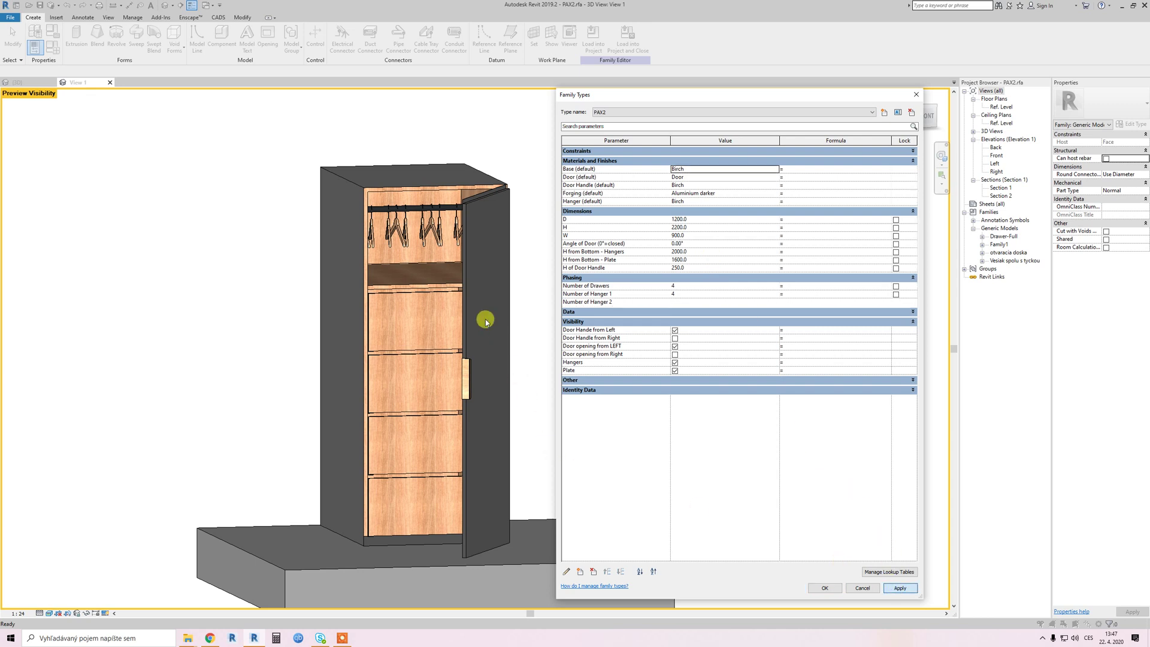
{"action": "left_click", "coordinate": [710, 242]}
{"action": "type", "text": "10"}
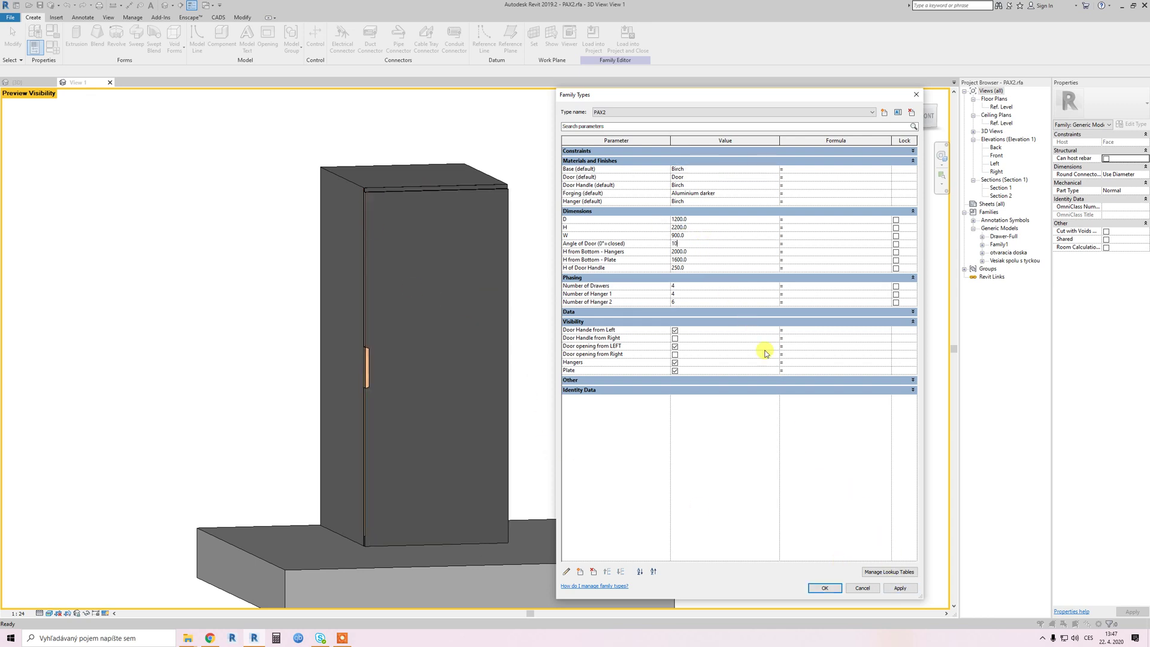
{"action": "left_click", "coordinate": [887, 533]}
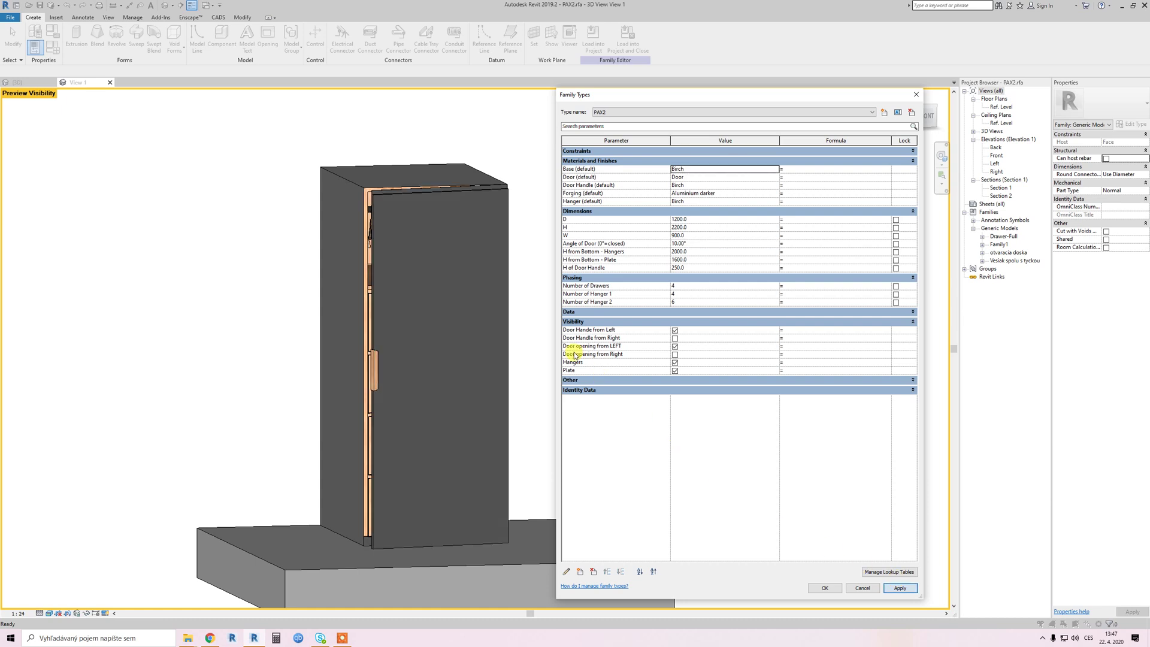
- Try the Angle of Door parameter at 160° and at 40°, applying each value to the family
{"action": "left_click", "coordinate": [709, 245]}
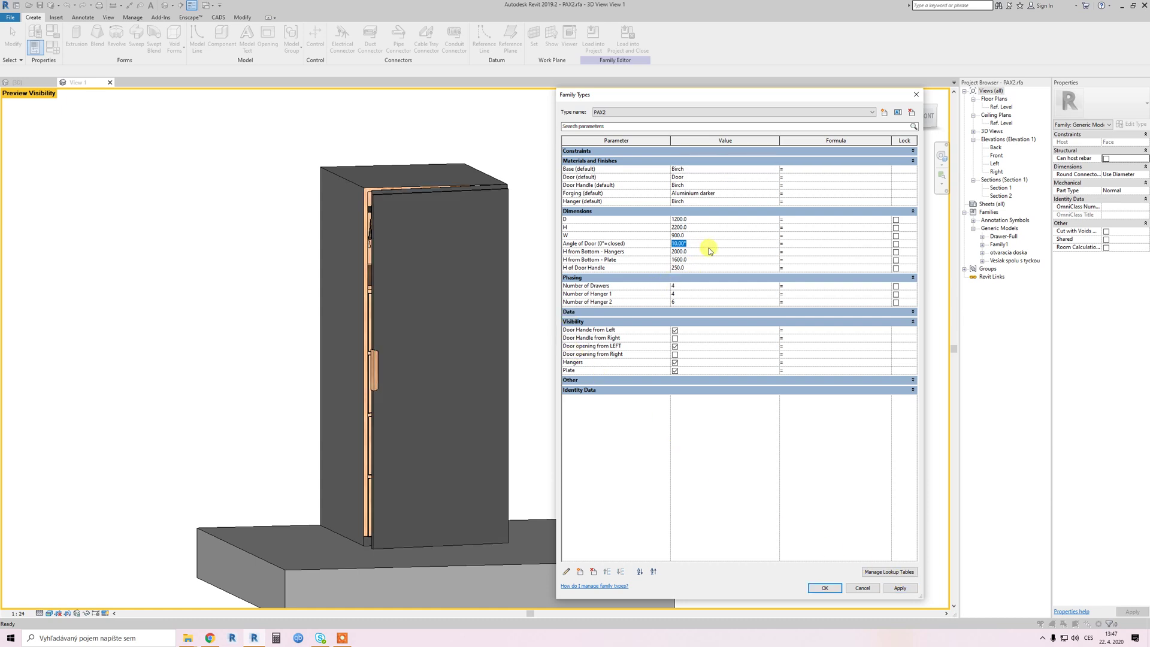
{"action": "type", "text": "160"}
{"action": "left_click", "coordinate": [902, 589]}
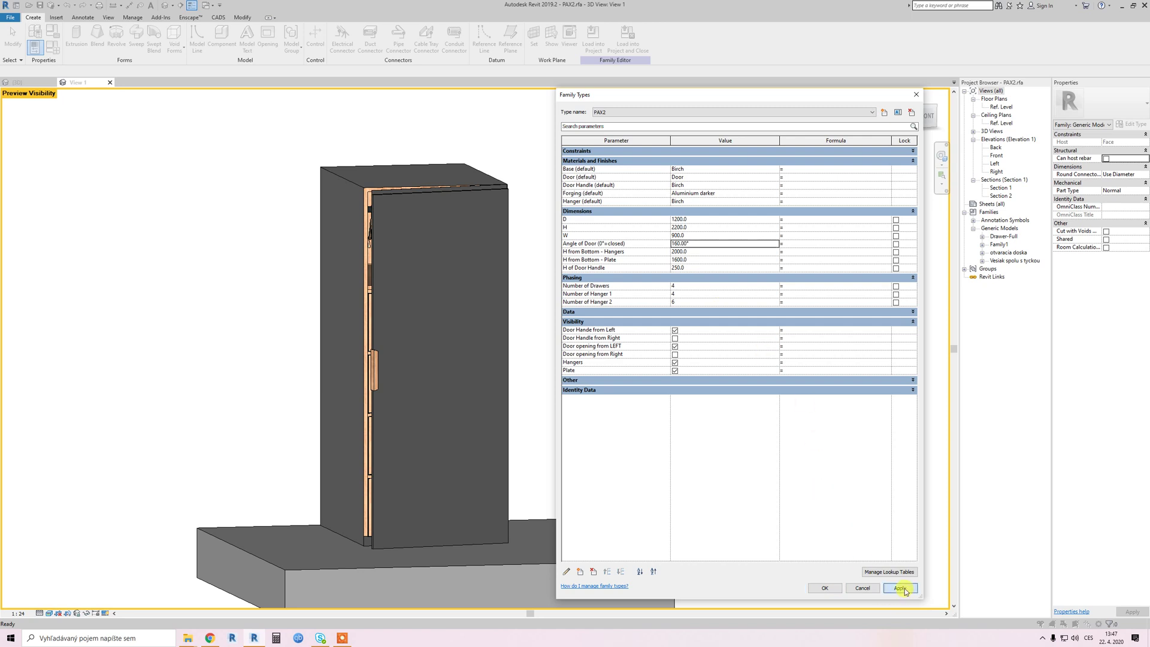
{"action": "left_click", "coordinate": [709, 244]}
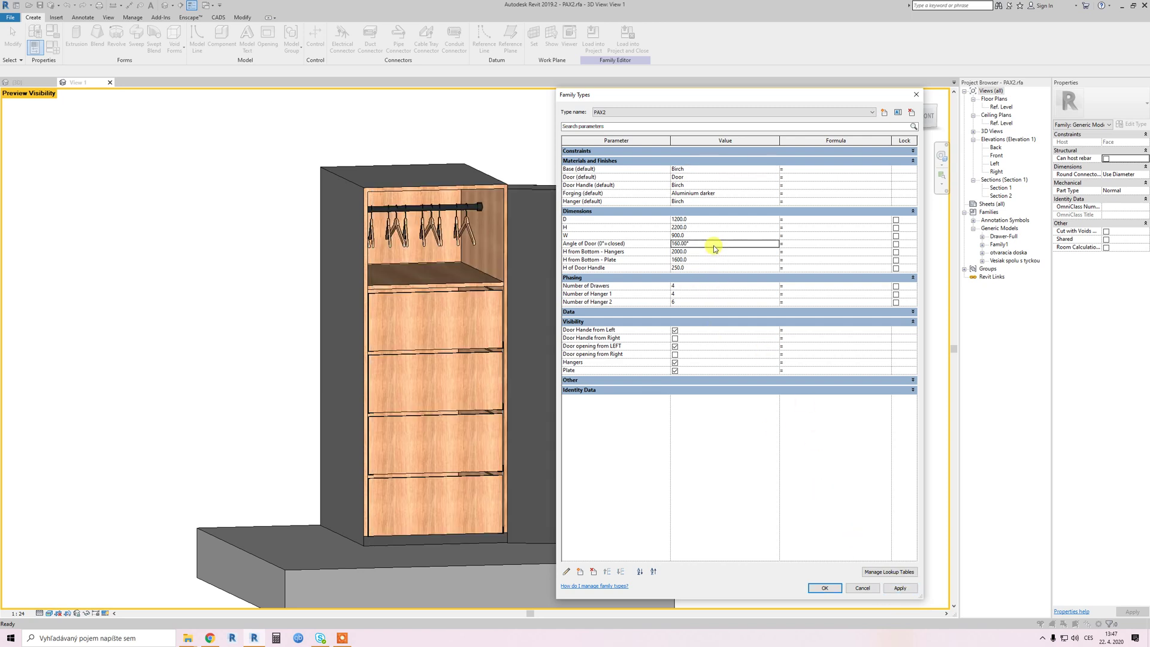
{"action": "type", "text": "40"}
{"action": "left_click", "coordinate": [899, 589]}
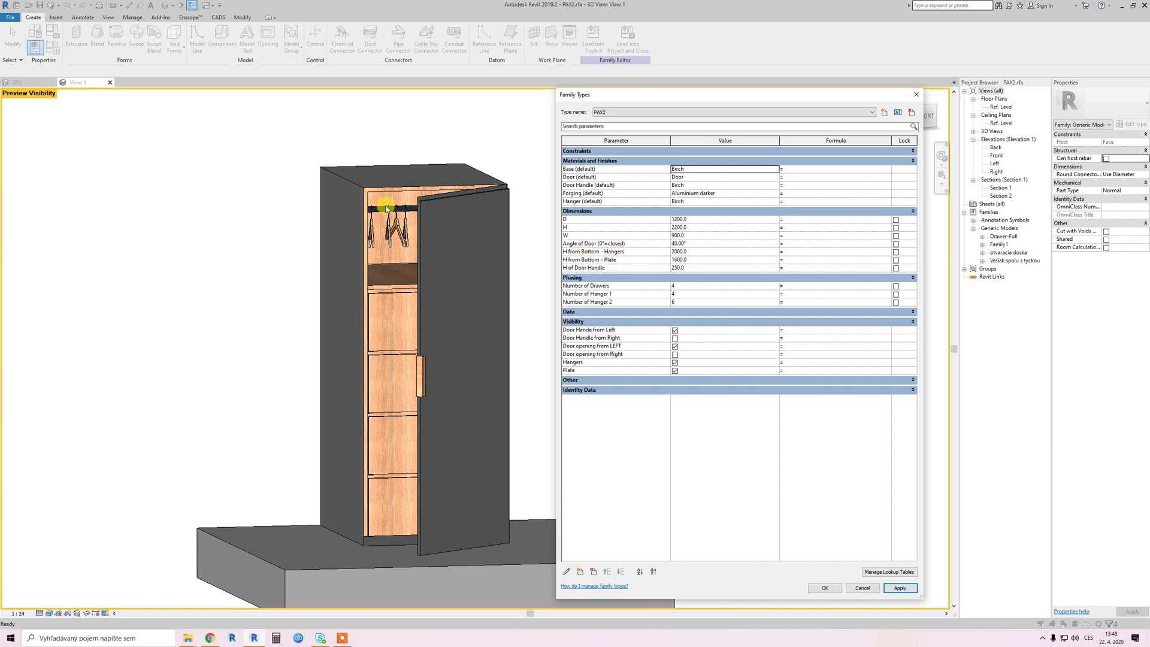
- Try H from Bottom - Hangers at 3000, apply it, and restore the parameter to 2000
{"action": "left_click", "coordinate": [702, 252]}
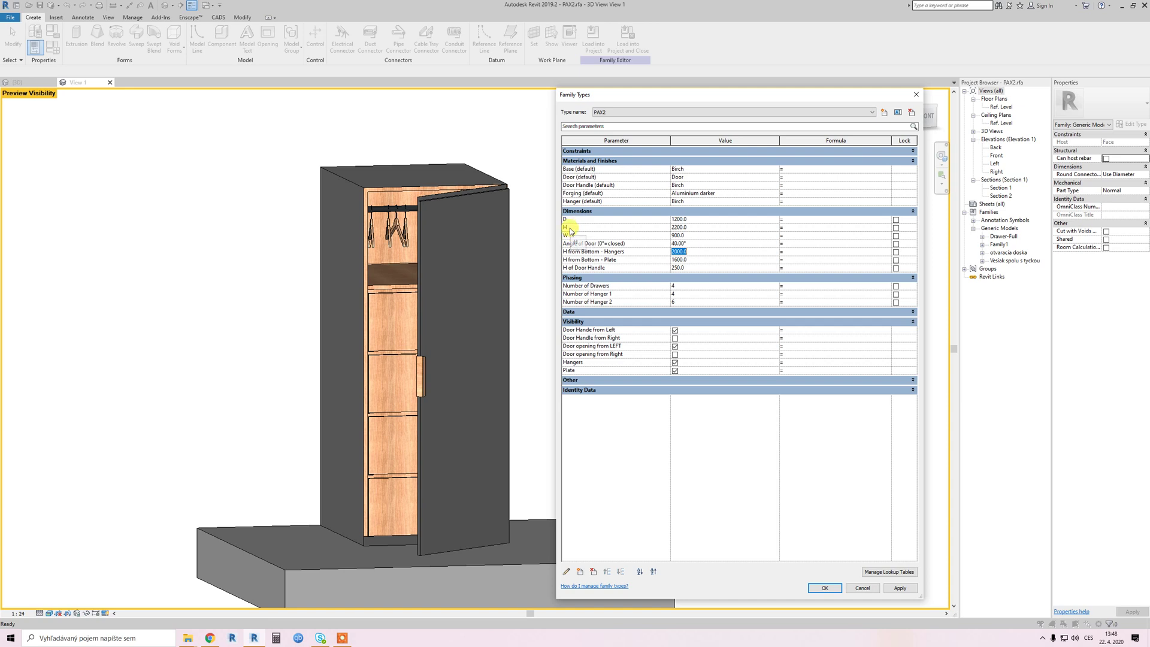
{"action": "double_click", "coordinate": [697, 254]}
{"action": "type", "text": "3000"}
{"action": "left_click", "coordinate": [900, 588]}
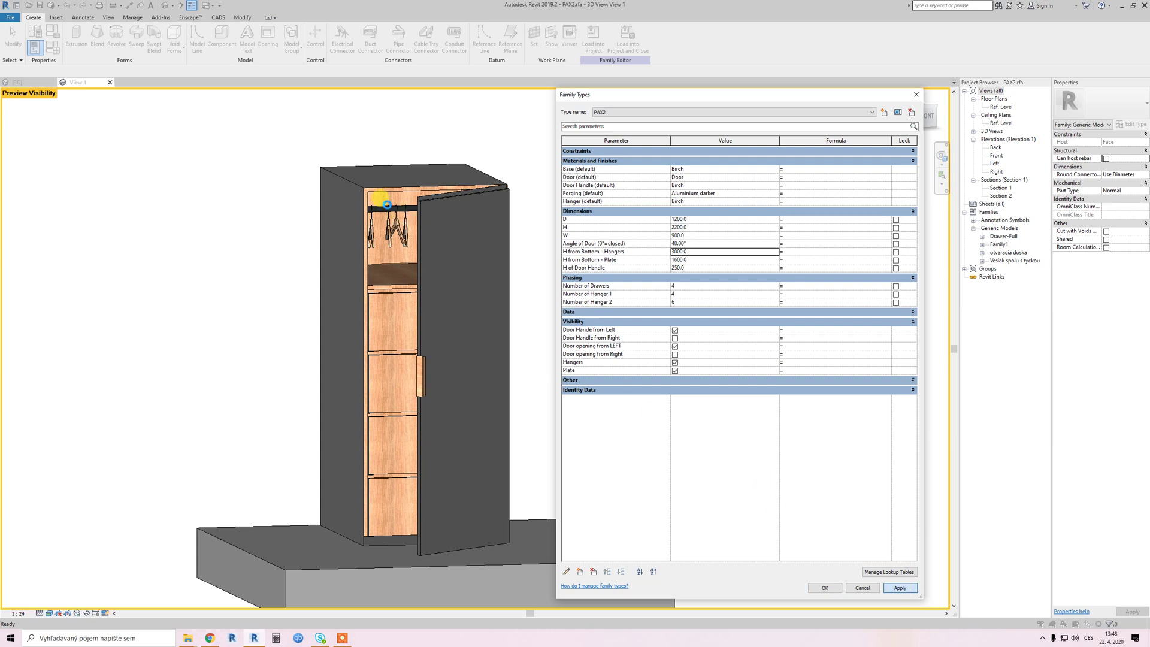
{"action": "left_click", "coordinate": [697, 251]}
{"action": "type", "text": "2000"}
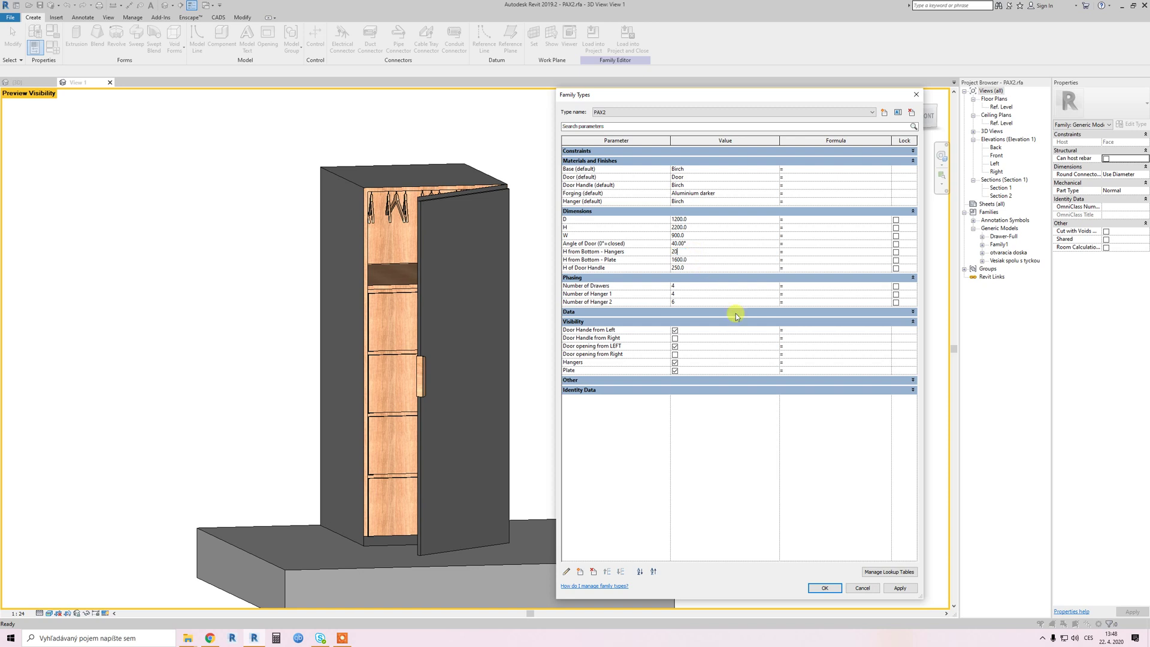
{"action": "left_click", "coordinate": [900, 588]}
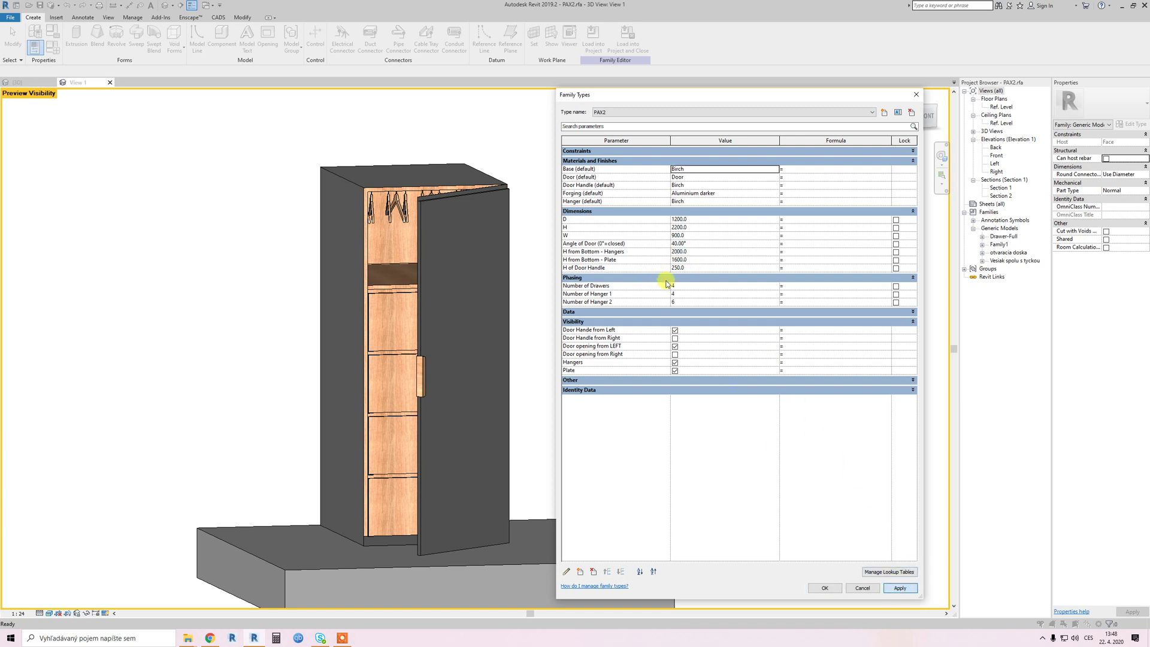
- Set H from Bottom - Plate to 1000 and apply the shelf height to the family
{"action": "left_click", "coordinate": [699, 260]}
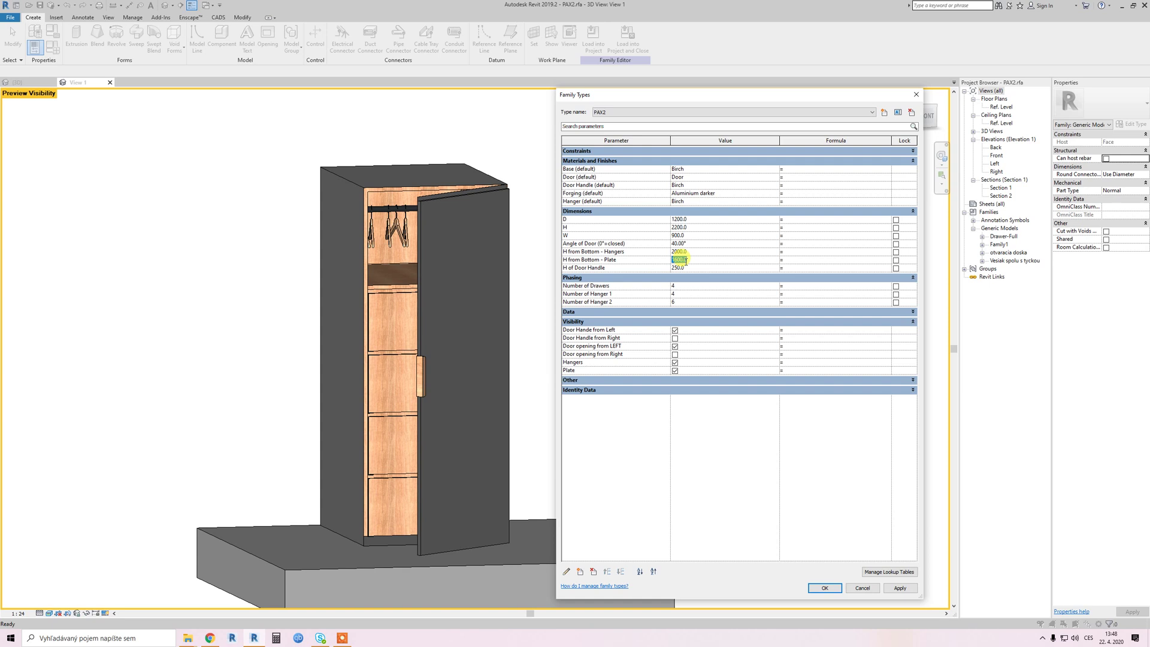
{"action": "type", "text": "500"}
{"action": "key", "text": "BackSpace"}
{"action": "key", "text": "BackSpace"}
{"action": "type", "text": "000"}
{"action": "left_click", "coordinate": [906, 589]}
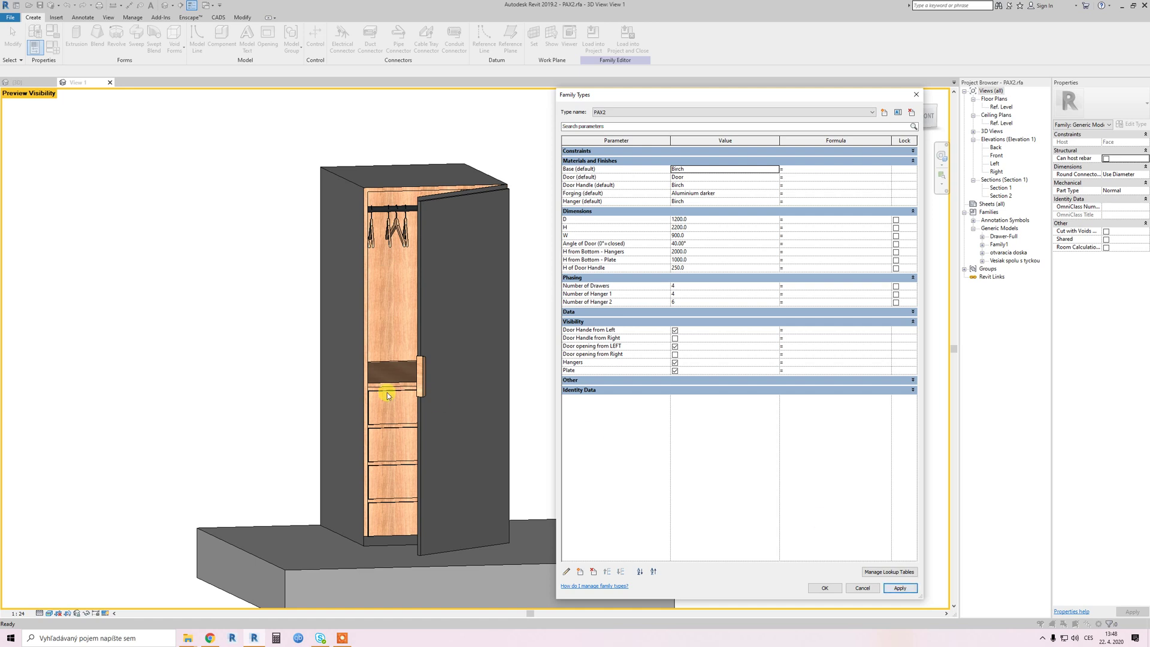
- Set the Angle of Door parameter to 70° and apply it to the family
{"action": "left_click", "coordinate": [700, 243]}
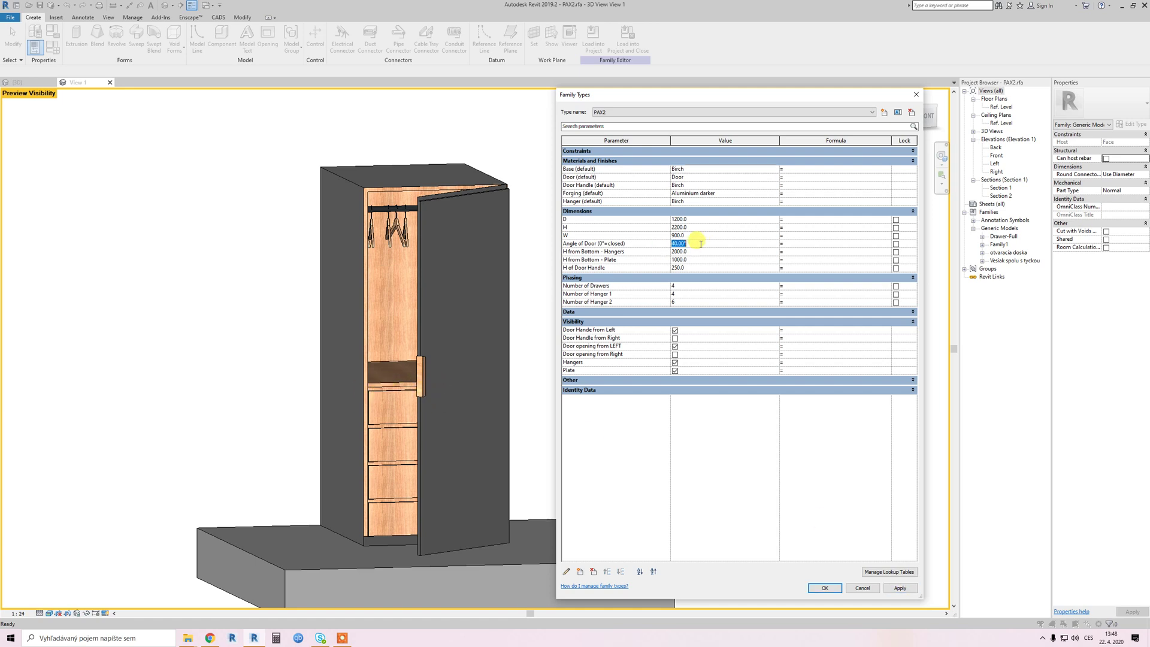
{"action": "type", "text": "70"}
{"action": "left_click", "coordinate": [900, 587]}
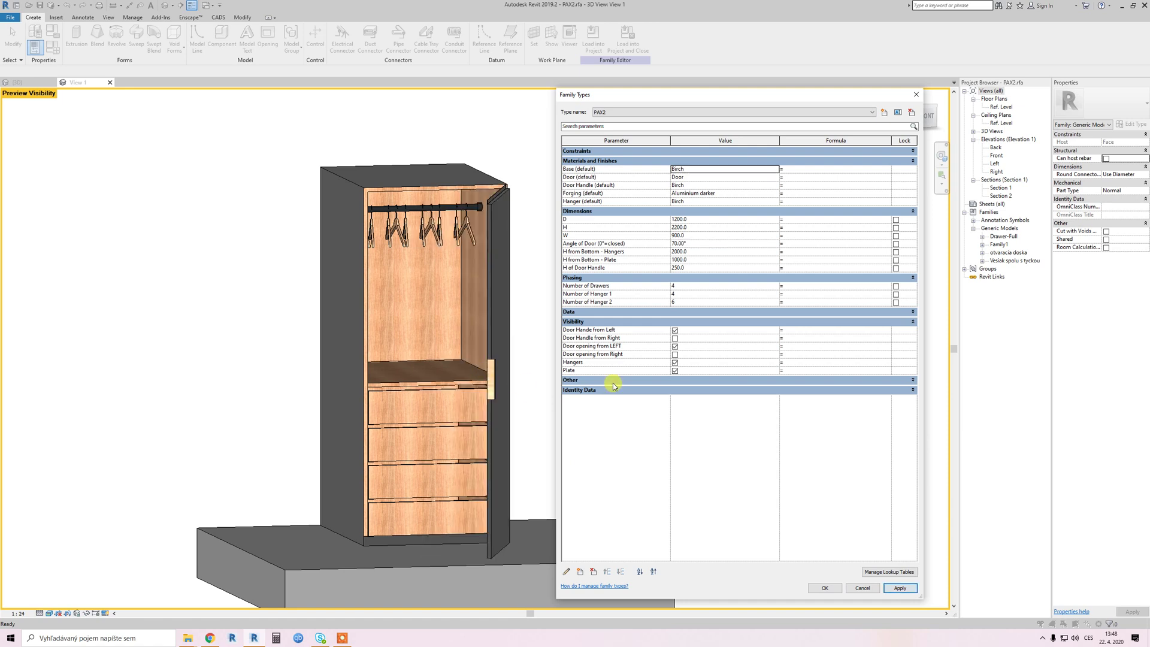
- Try H of Door Handle at 100, then set it to 200, applying each value to the family
{"action": "left_click", "coordinate": [696, 268]}
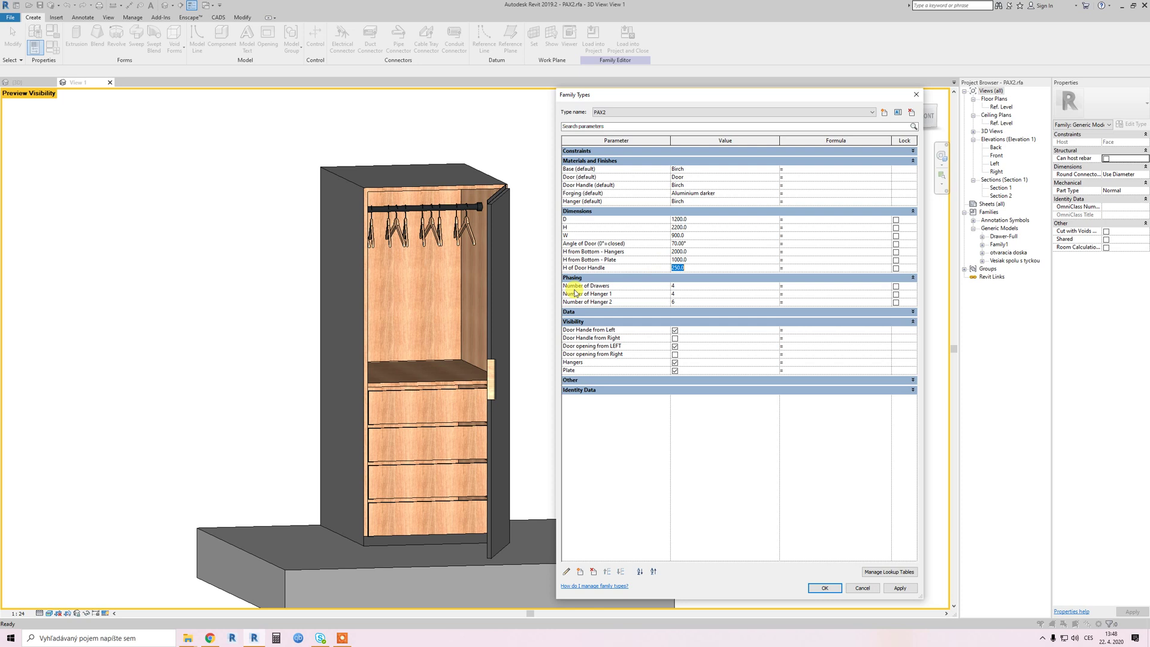
{"action": "type", "text": "100"}
{"action": "left_click", "coordinate": [899, 589]}
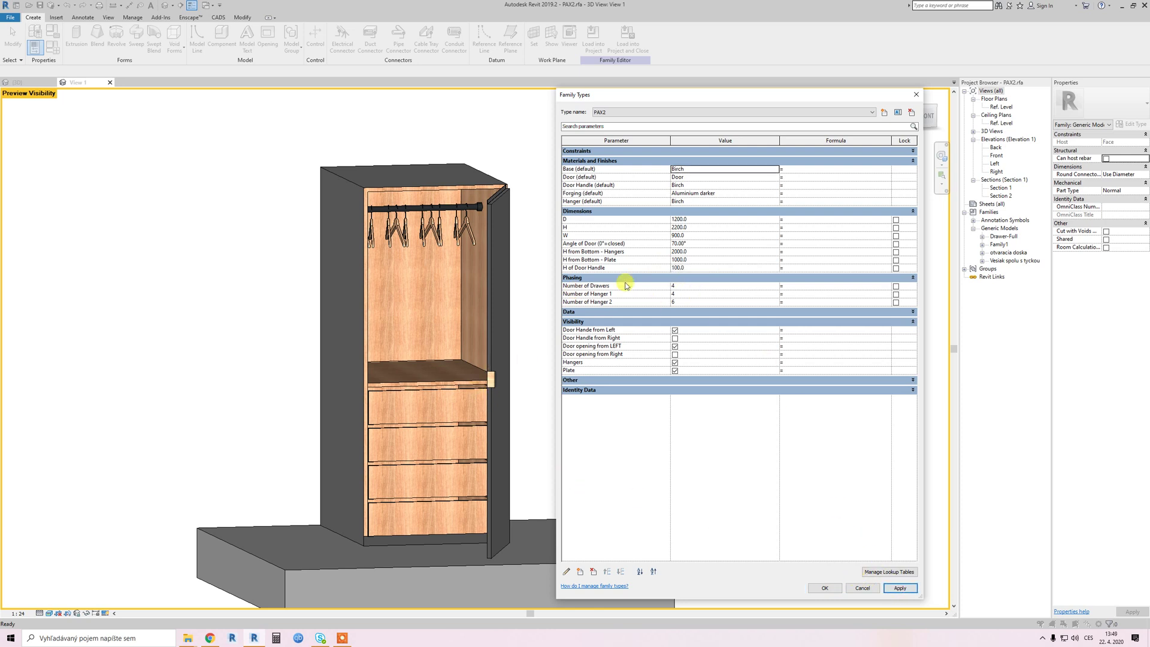
{"action": "left_click", "coordinate": [702, 268]}
{"action": "type", "text": "200"}
{"action": "left_click", "coordinate": [899, 587]}
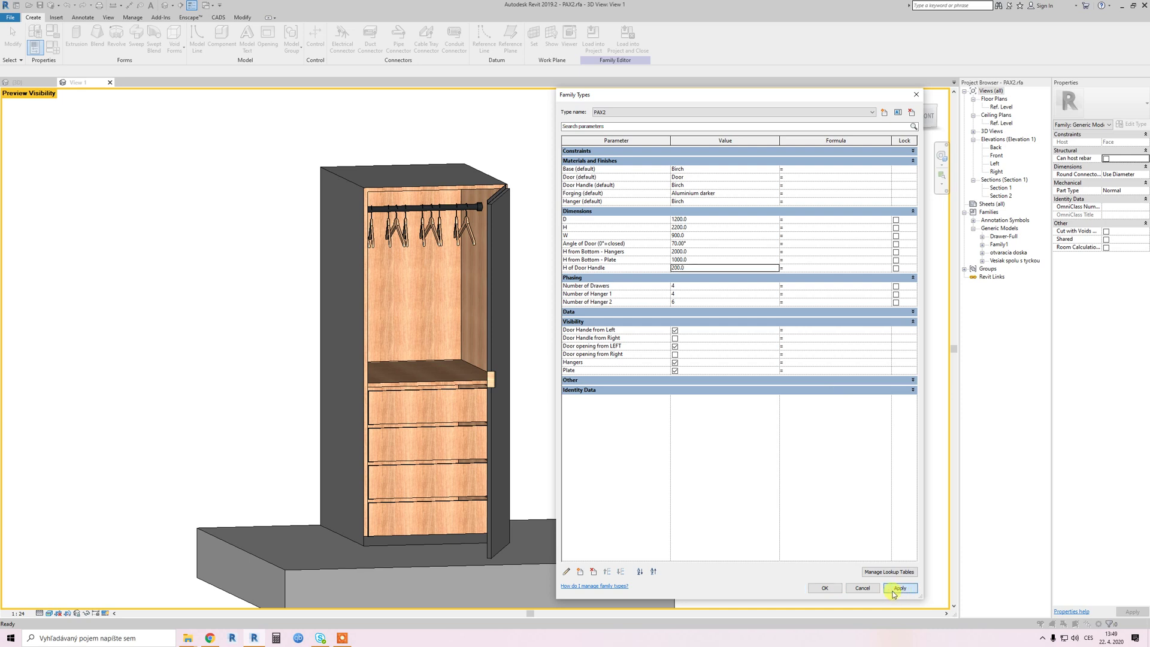
- Try Number of Drawers at 6 and H from Bottom - Plate at 1500, applying each value to the family
{"action": "left_click", "coordinate": [689, 287]}
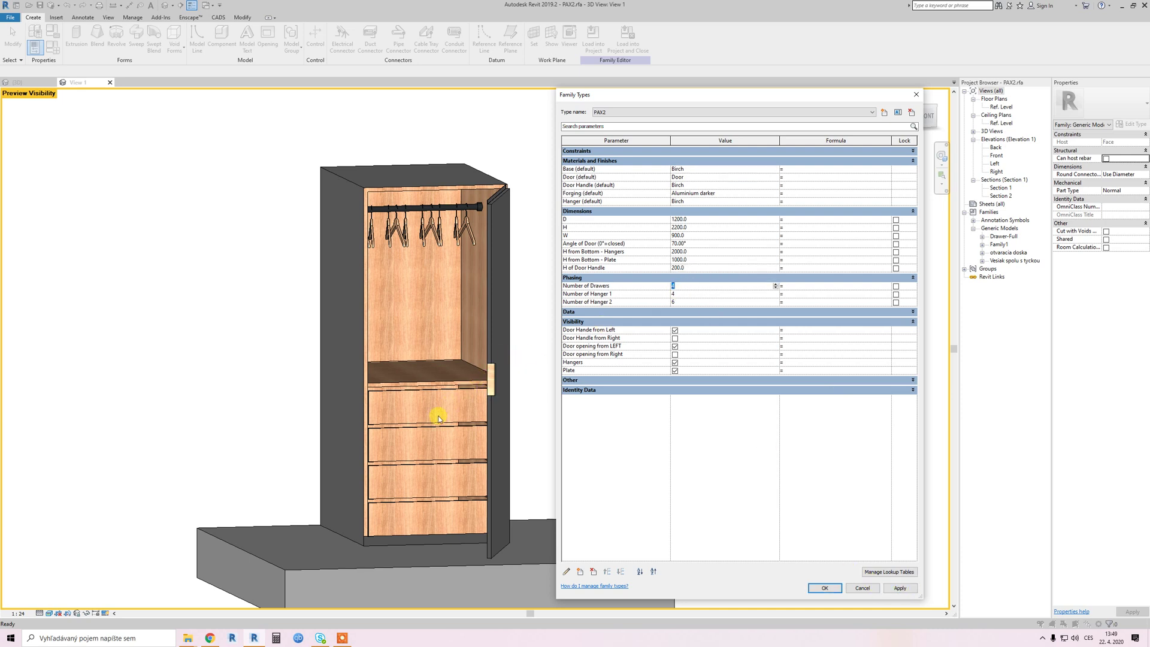
{"action": "type", "text": "6"}
{"action": "left_click", "coordinate": [900, 589]}
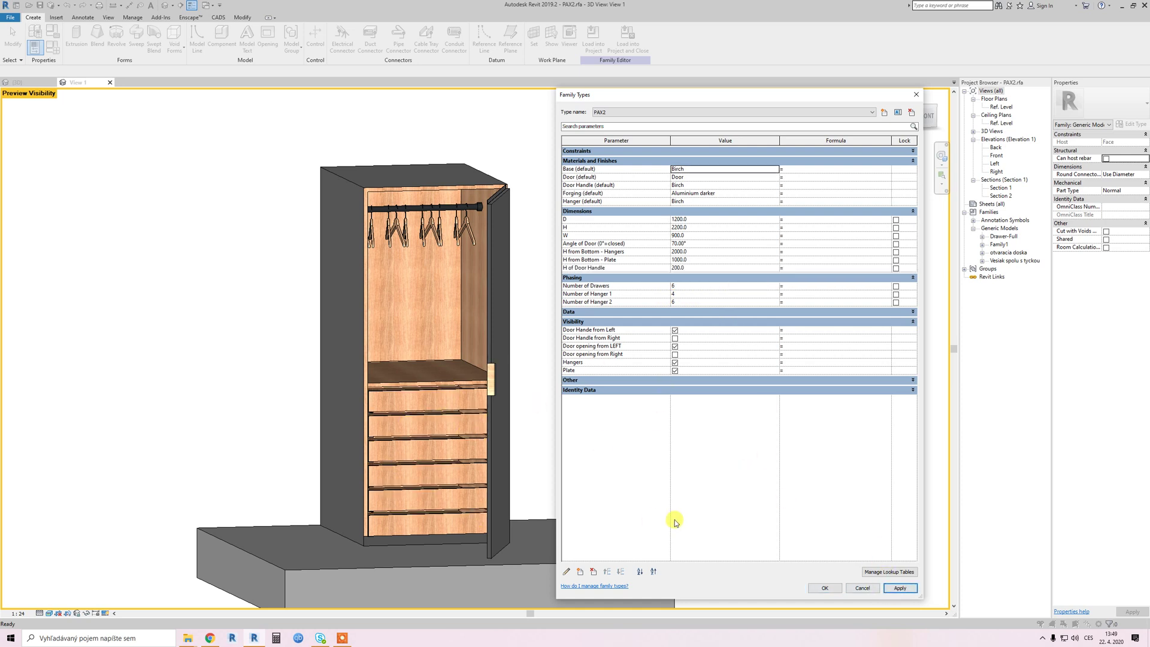
{"action": "left_click", "coordinate": [704, 260]}
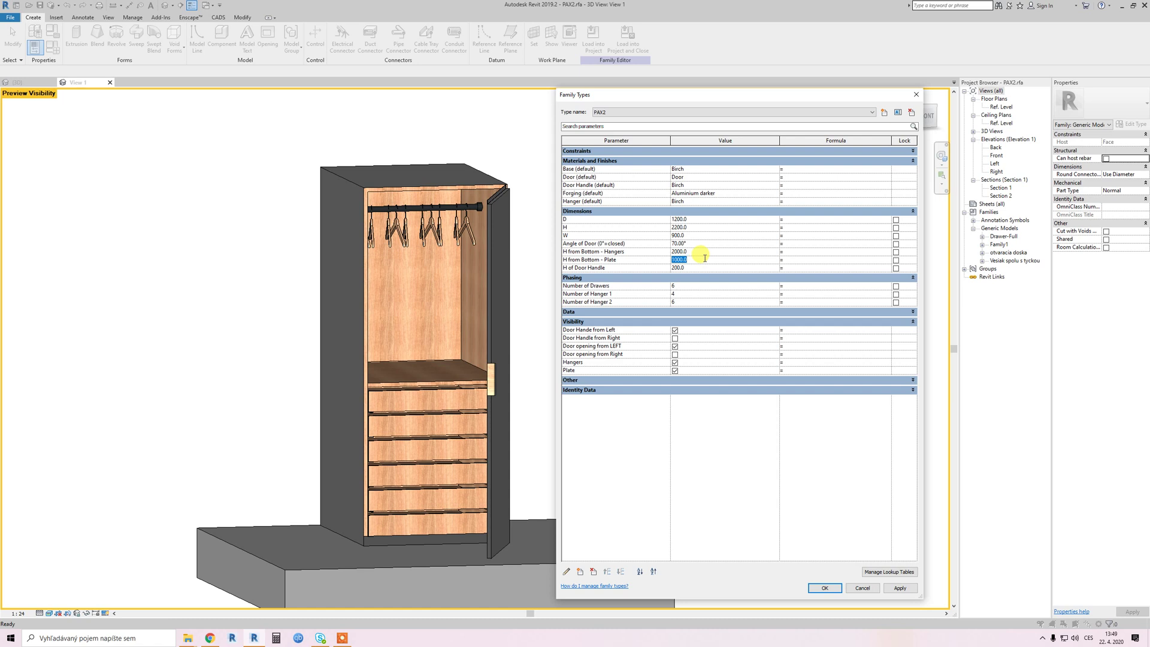
{"action": "type", "text": "1500"}
{"action": "left_click", "coordinate": [900, 588]}
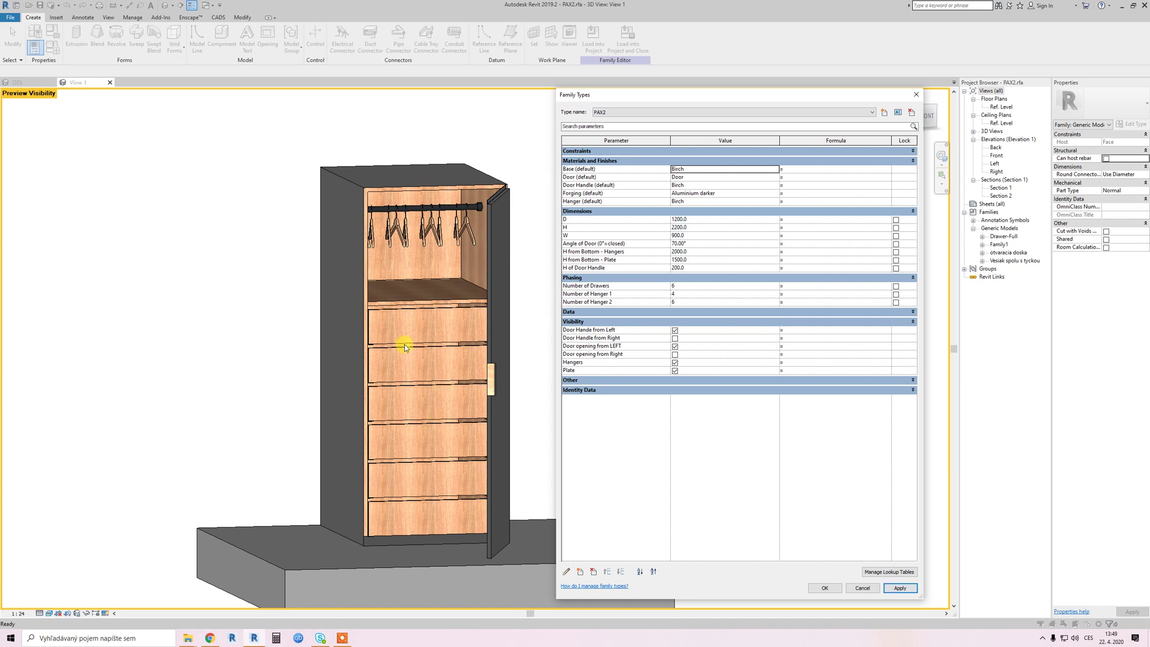
- Try Number of Hanger 1 at 2 and Number of Hanger 2 at 1, and apply both to the family
{"action": "left_click", "coordinate": [691, 294]}
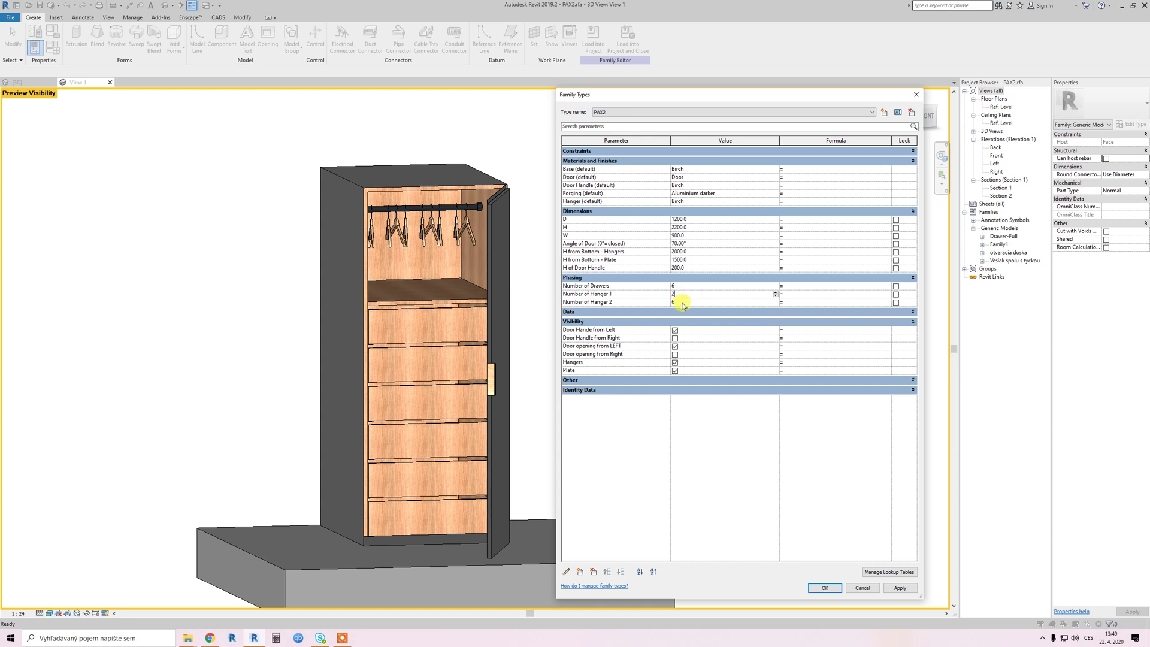
{"action": "left_click", "coordinate": [682, 302]}
{"action": "type", "text": "1"}
{"action": "left_click", "coordinate": [900, 587]}
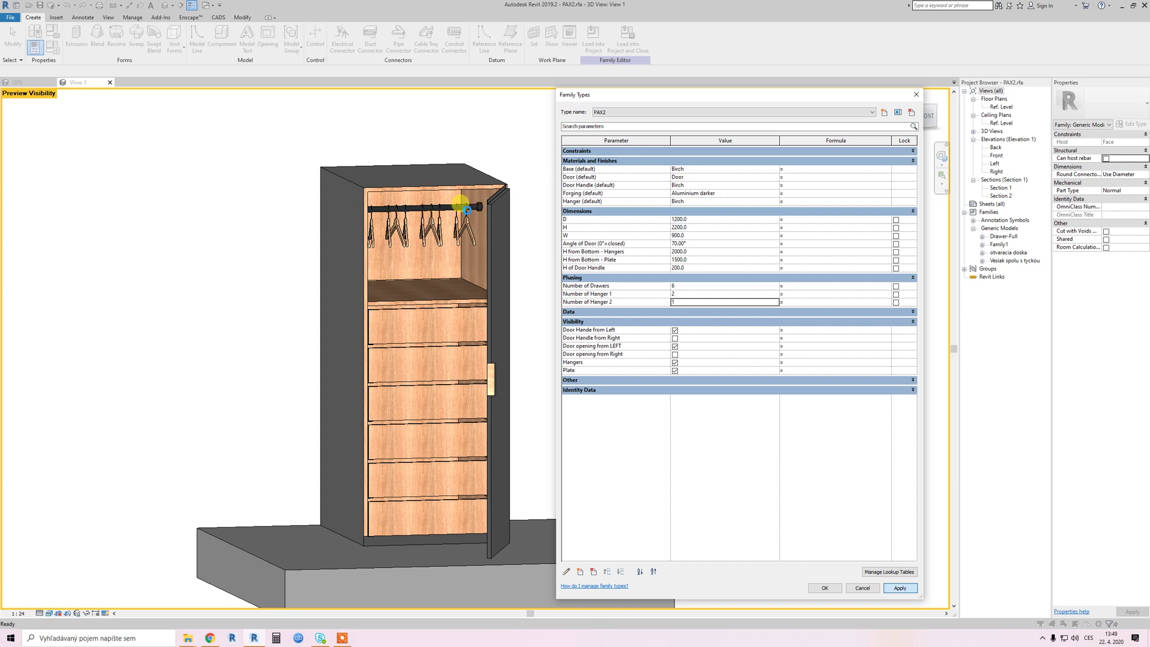
- Set Number of Hanger 1 to 5, applying Number of Hanger 2 first at 6 and then at 4
{"action": "left_click", "coordinate": [689, 294]}
{"action": "type", "text": "5"}
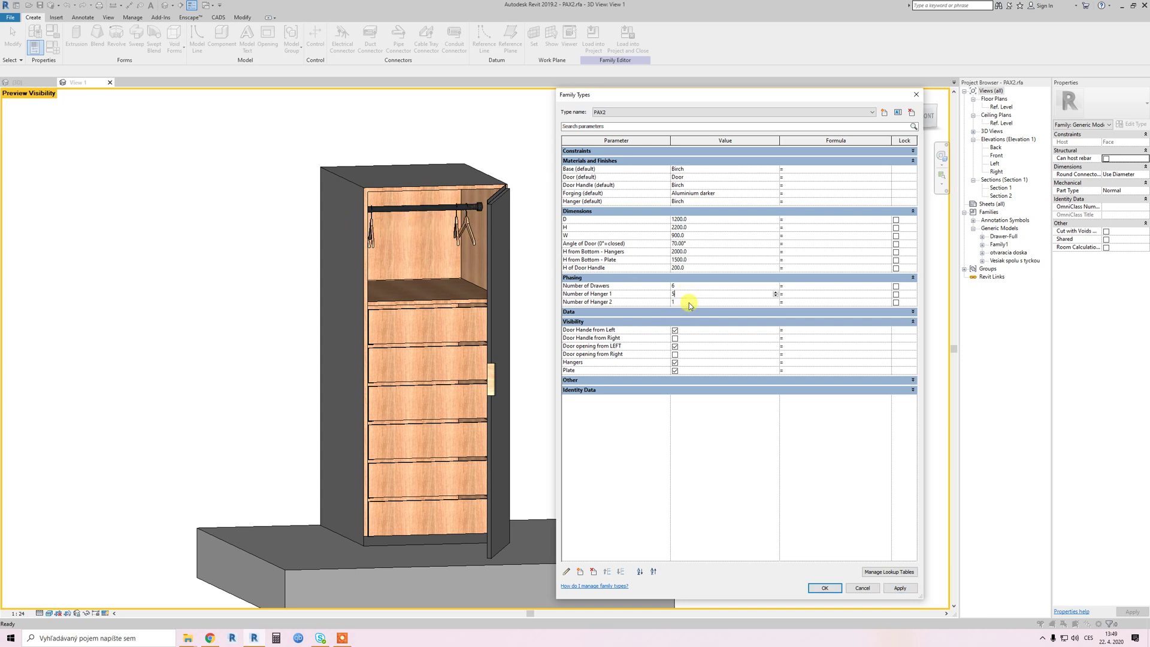
{"action": "left_click", "coordinate": [689, 302]}
{"action": "type", "text": "6"}
{"action": "left_click", "coordinate": [905, 592]}
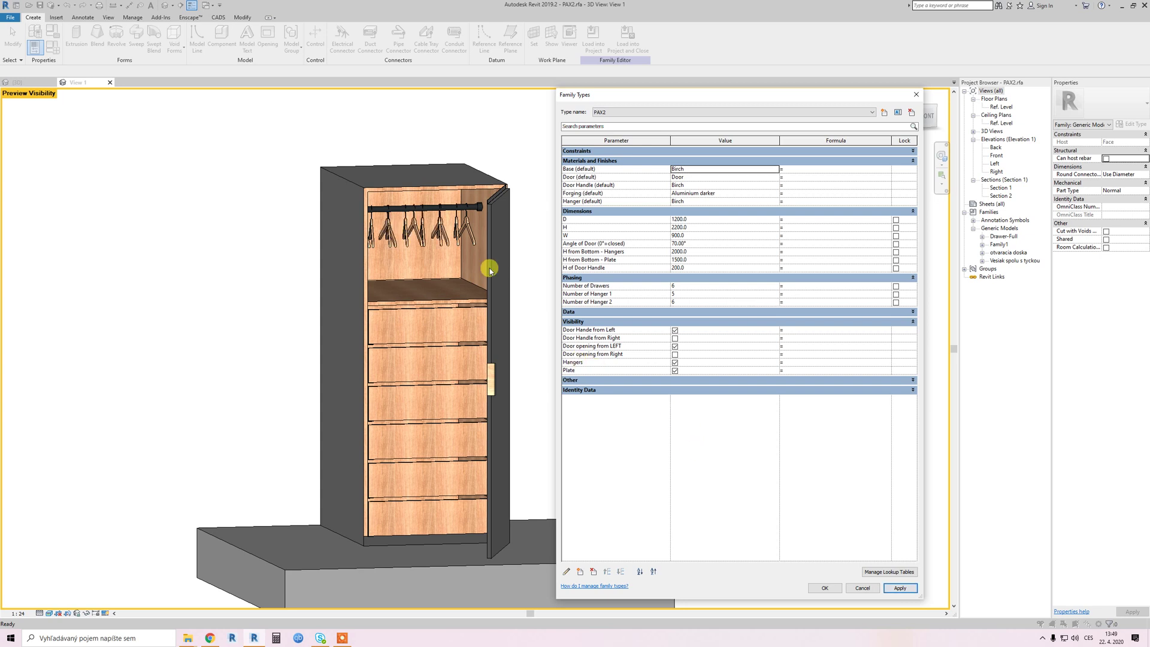
{"action": "left_click", "coordinate": [689, 303]}
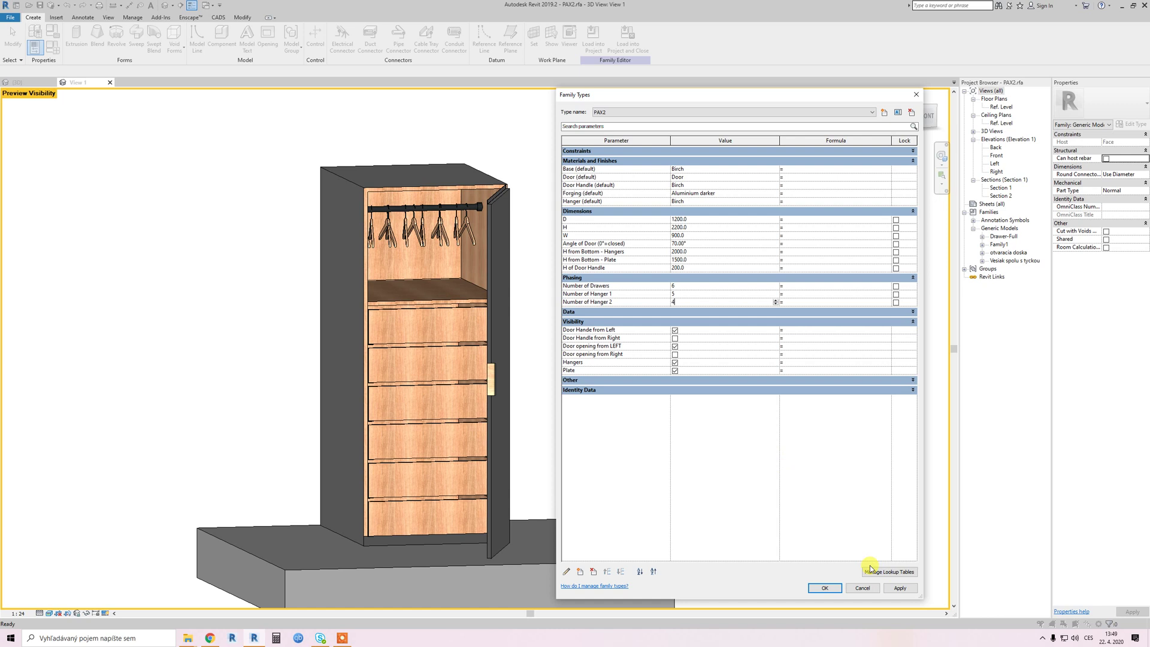
{"action": "left_click", "coordinate": [900, 588]}
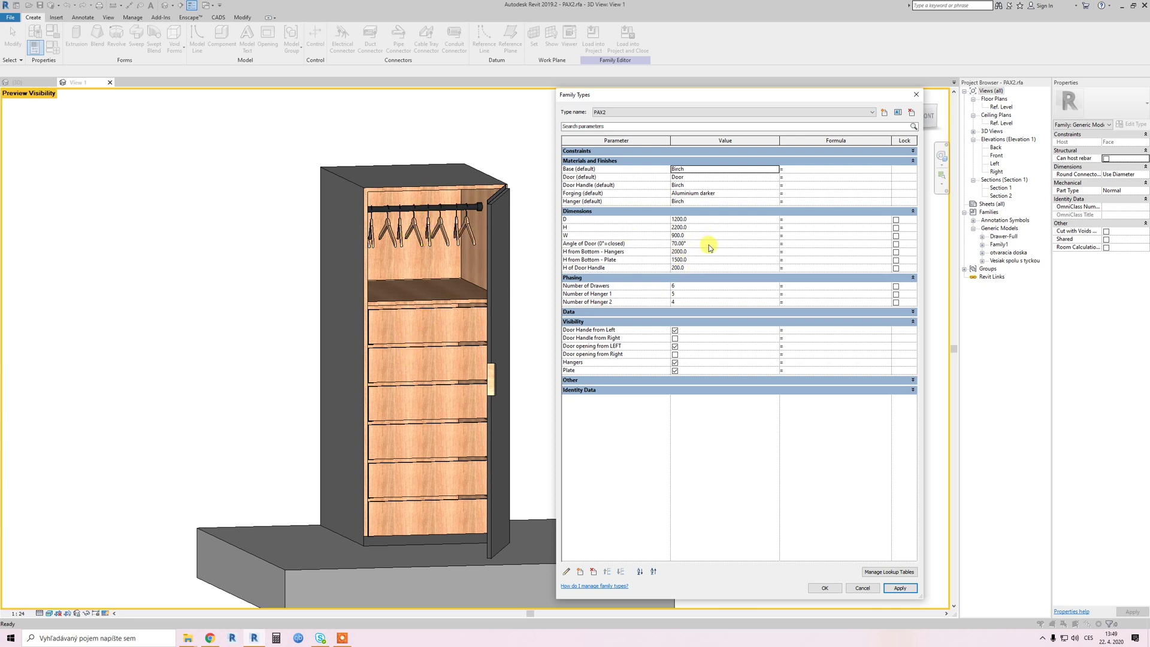
- Set H from Bottom - Plate to 600 and Number of Drawers to 3, and apply both to the family
{"action": "left_click", "coordinate": [698, 260]}
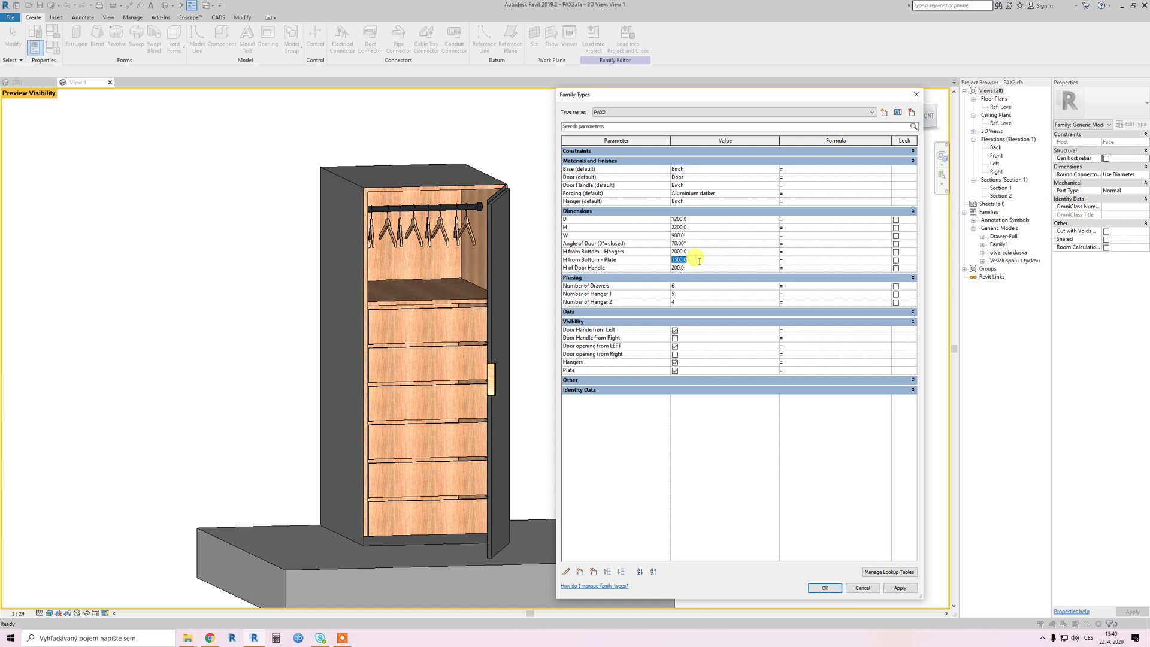
{"action": "type", "text": "600"}
{"action": "left_click", "coordinate": [683, 285]}
{"action": "type", "text": "3"}
{"action": "left_click", "coordinate": [900, 587]}
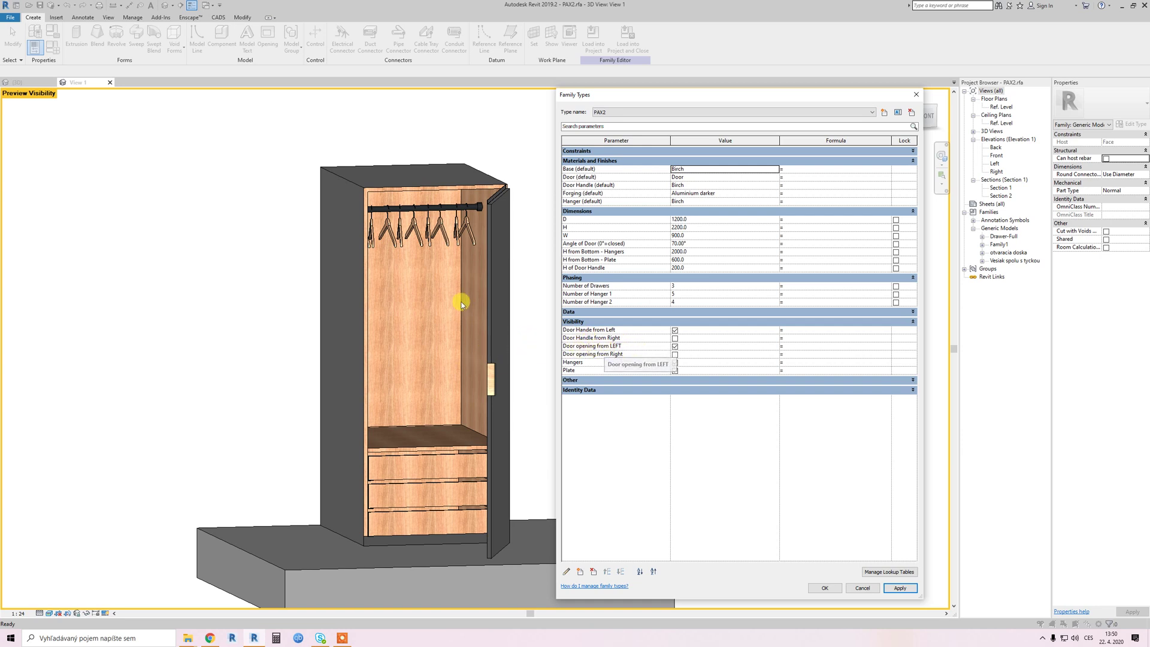
- Try the right-hand door by enabling the From Right handle and opening parameters, disabling the From Left ones, and applying the change
{"action": "left_click", "coordinate": [675, 345]}
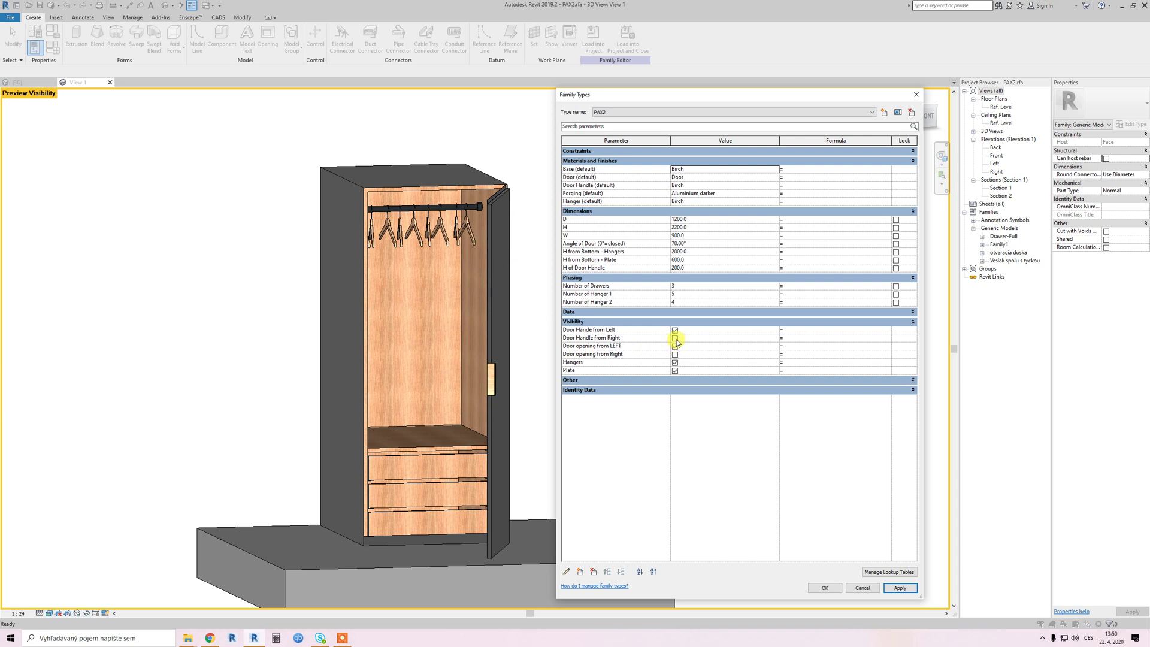
{"action": "left_click", "coordinate": [675, 338]}
{"action": "left_click", "coordinate": [675, 354]}
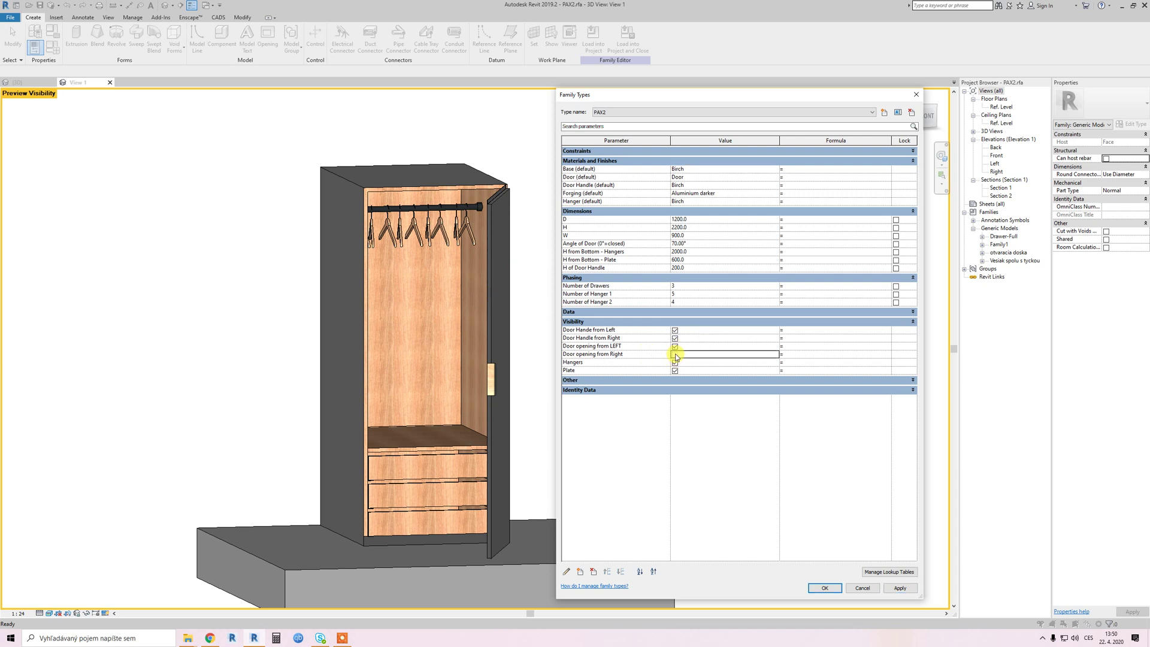
{"action": "left_click", "coordinate": [675, 330]}
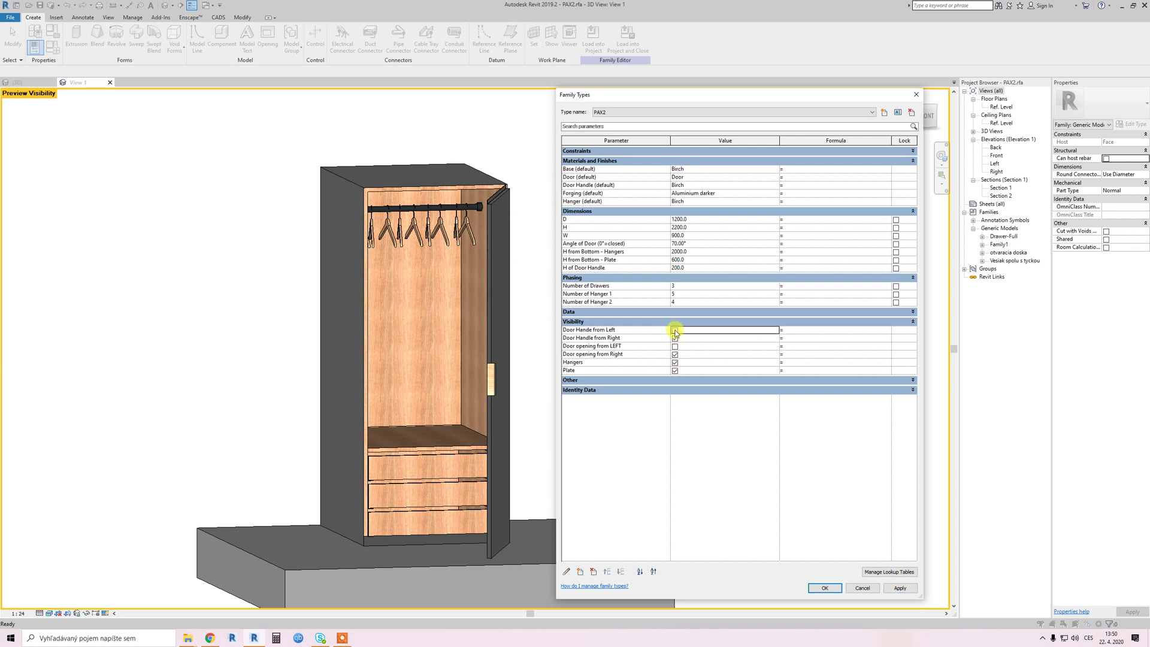
{"action": "left_click", "coordinate": [899, 588]}
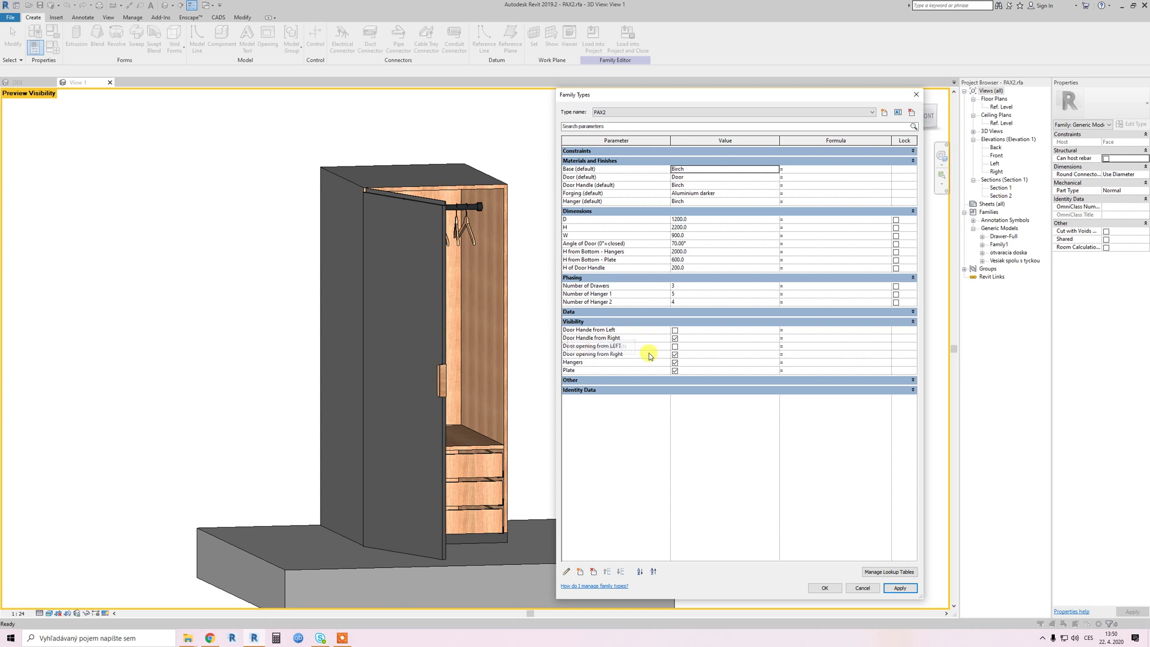
- Turn off Door Handle from Right and switch the door opening from Door opening from Right to Door opening from LEFT
{"action": "left_click", "coordinate": [675, 339]}
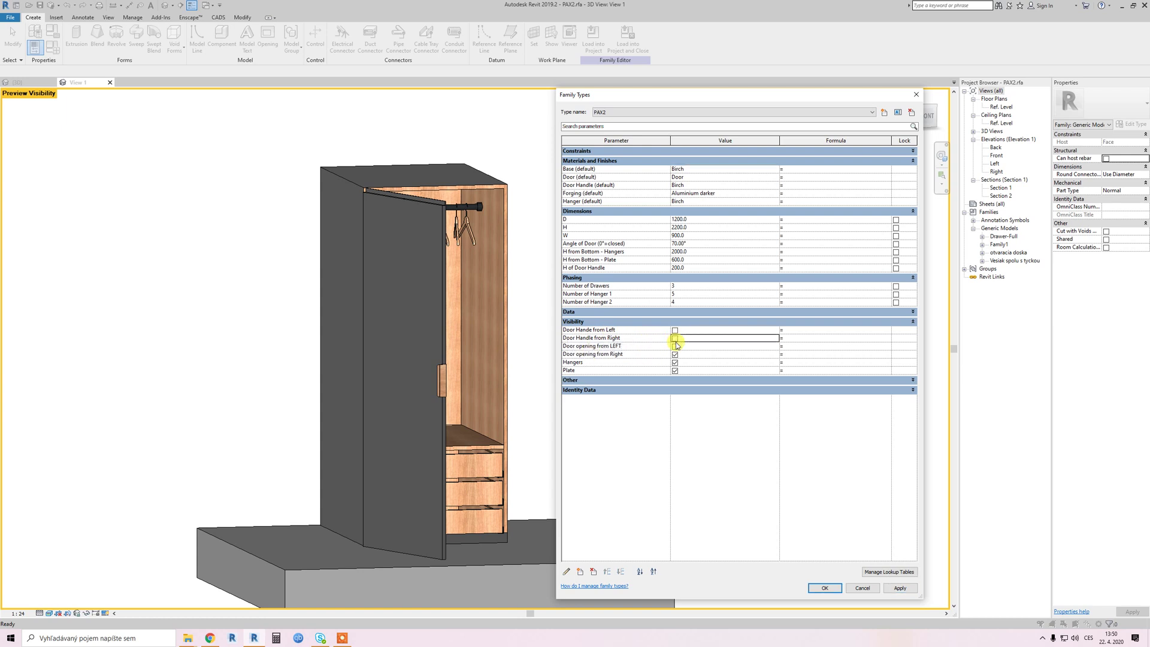
{"action": "left_click", "coordinate": [902, 589]}
{"action": "left_click", "coordinate": [675, 347]}
{"action": "left_click", "coordinate": [675, 354]}
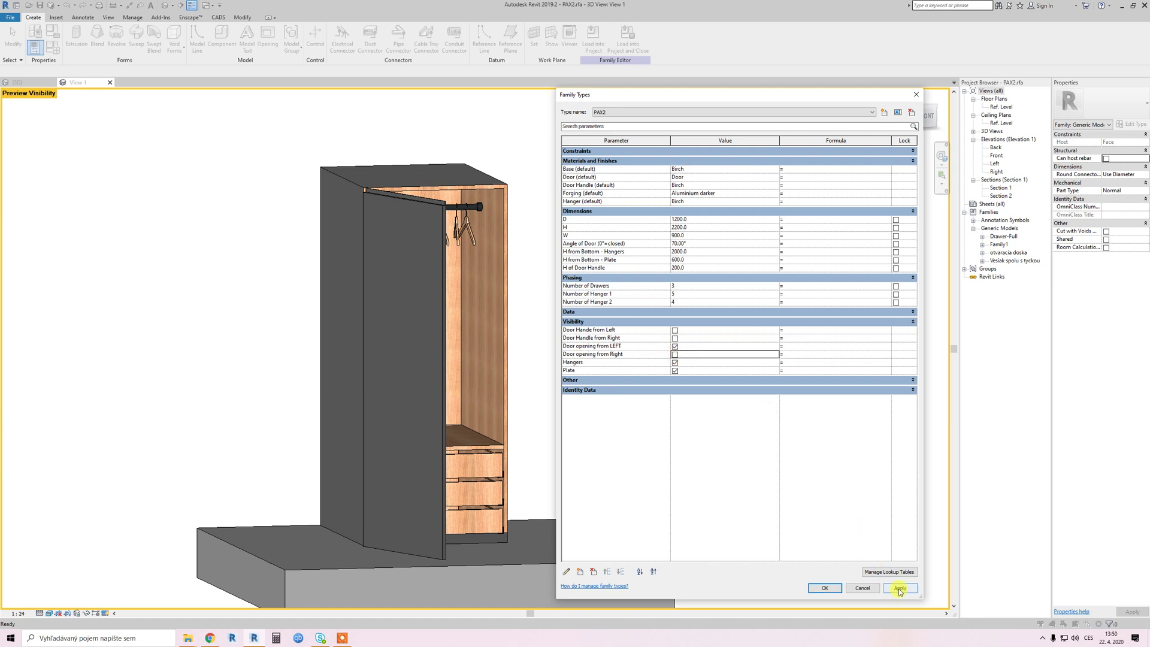
- Close the wardrobe door by setting Angle of Door to 0° and applying it
{"action": "left_click", "coordinate": [700, 244]}
{"action": "type", "text": "0"}
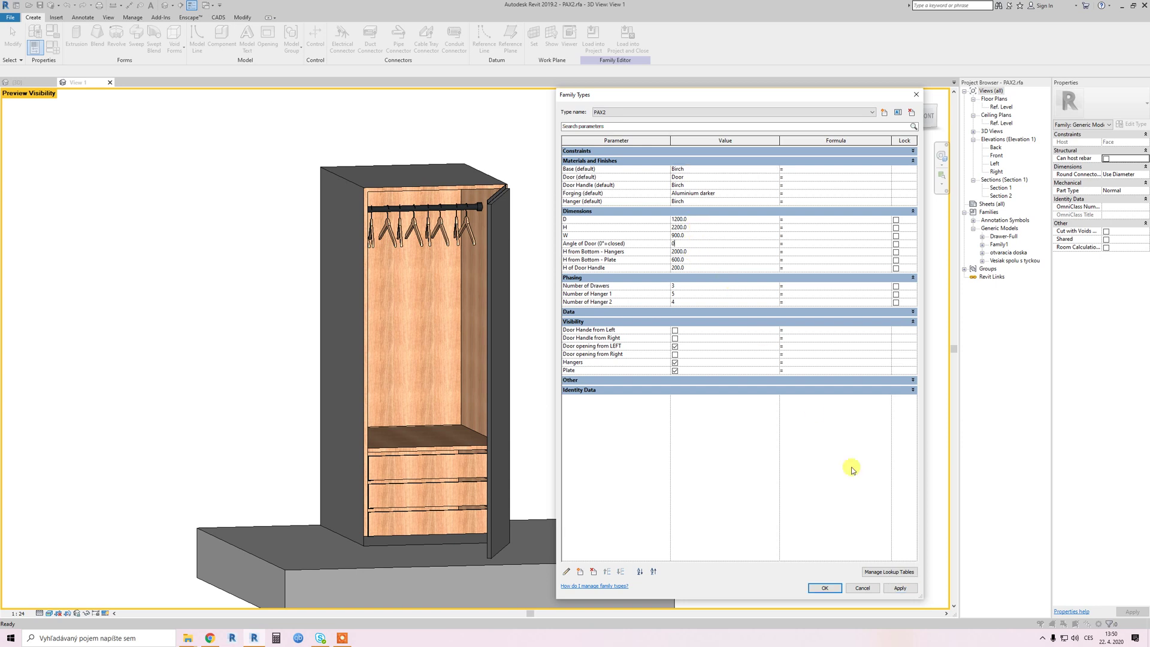
{"action": "left_click", "coordinate": [900, 588]}
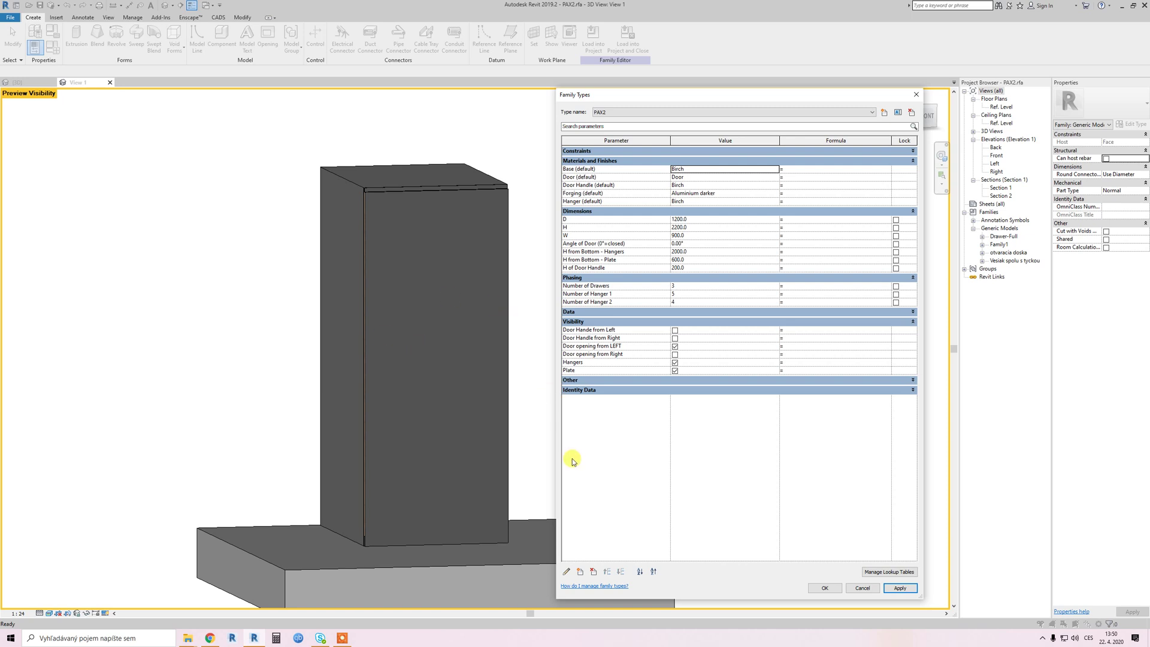
- Turn on Door Hande from Left with the left door opening, then reopen the door by applying an Angle of Door of 70°
{"action": "left_click", "coordinate": [675, 346]}
{"action": "left_click", "coordinate": [675, 330]}
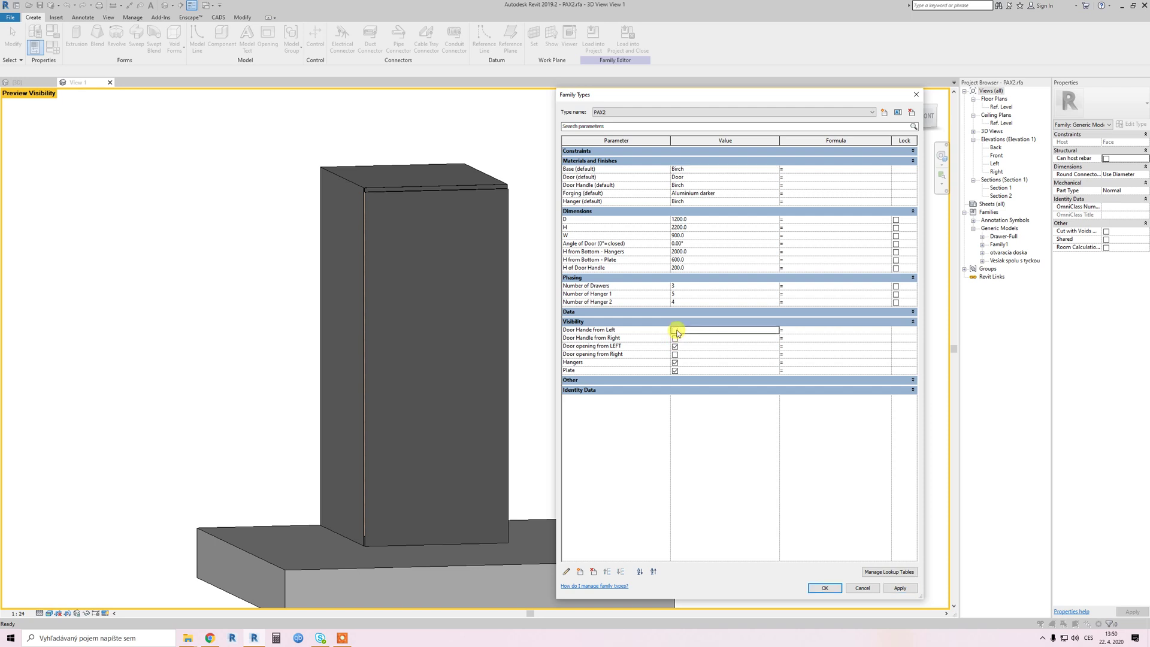
{"action": "left_click", "coordinate": [900, 587]}
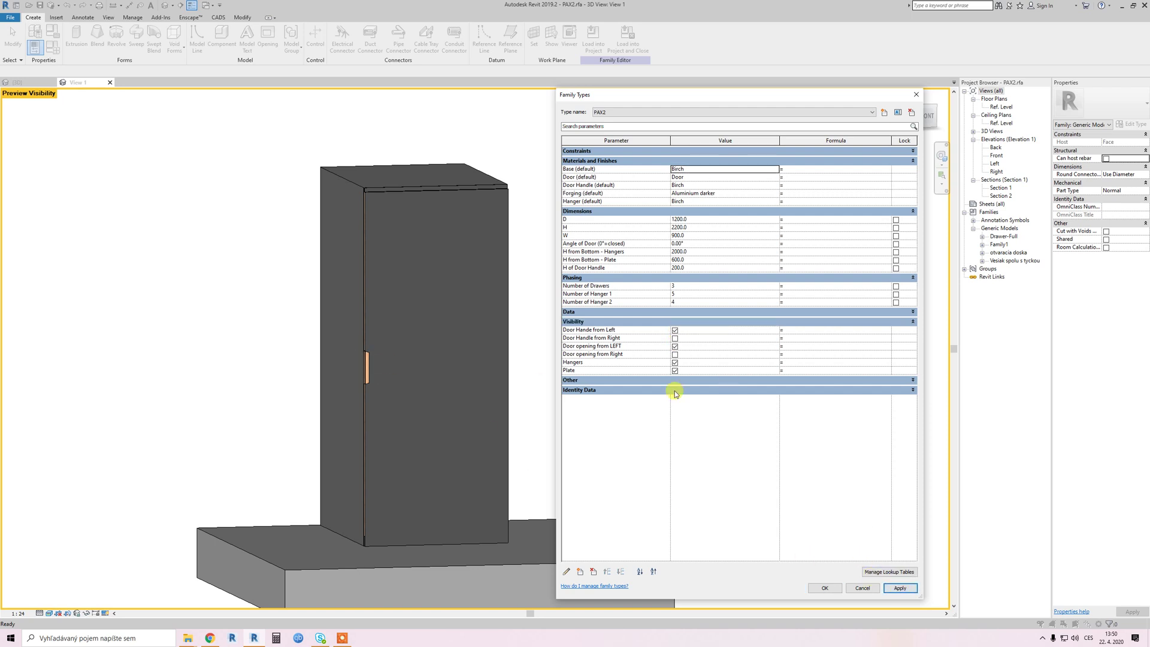
{"action": "left_click", "coordinate": [705, 243]}
{"action": "type", "text": "70"}
{"action": "left_click", "coordinate": [900, 587]}
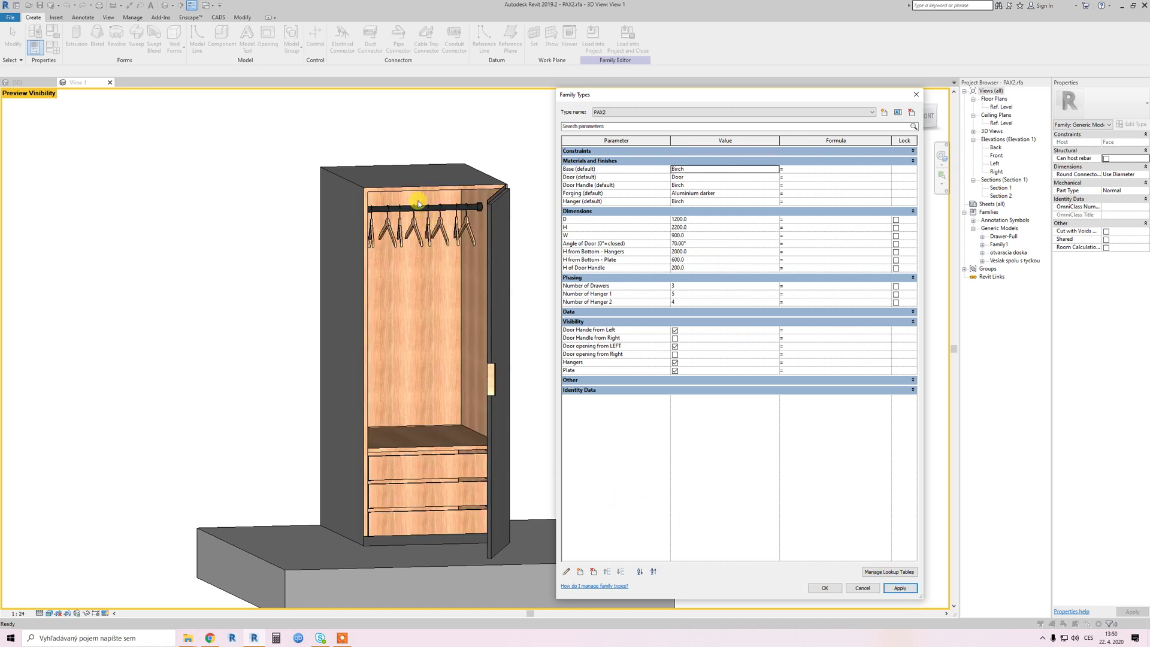
- Hide the shelf and the hangers by turning off the Plate and Hangers visibility parameters, applying each change
{"action": "left_click", "coordinate": [675, 370]}
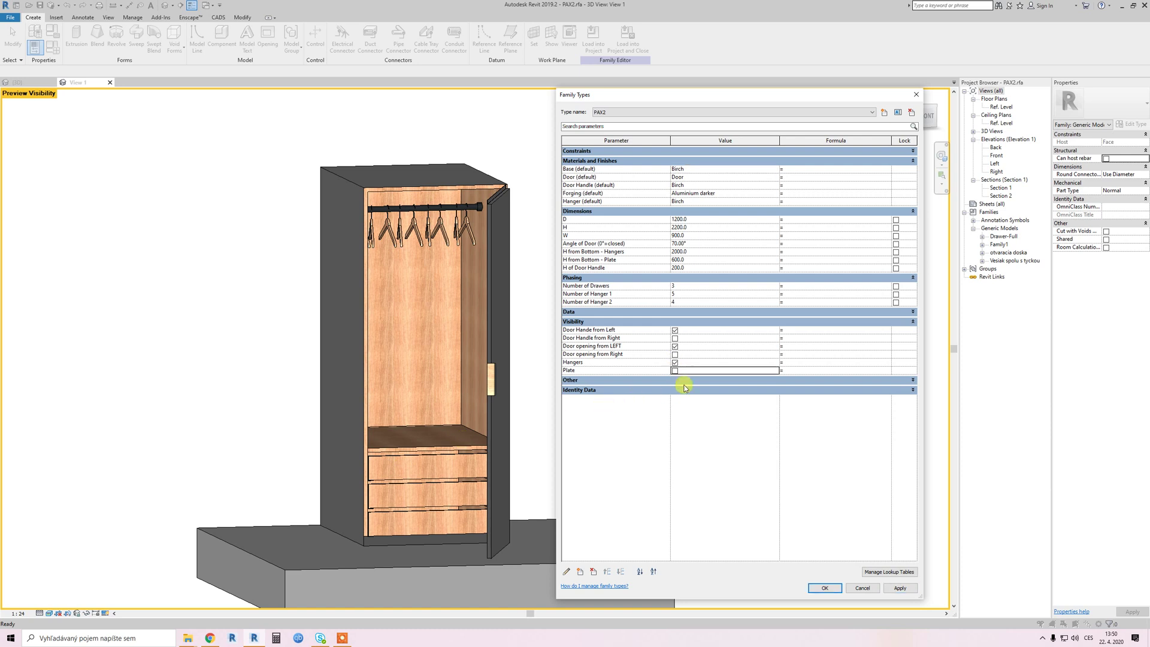
{"action": "left_click", "coordinate": [892, 588]}
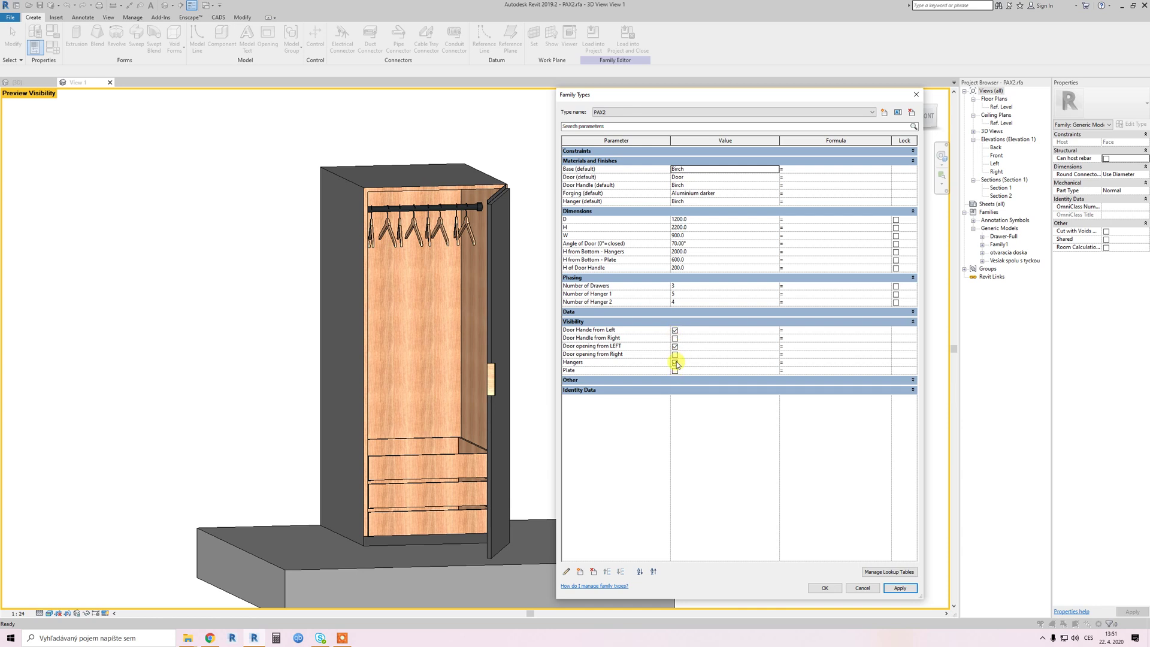
{"action": "left_click", "coordinate": [675, 363]}
{"action": "left_click", "coordinate": [899, 588]}
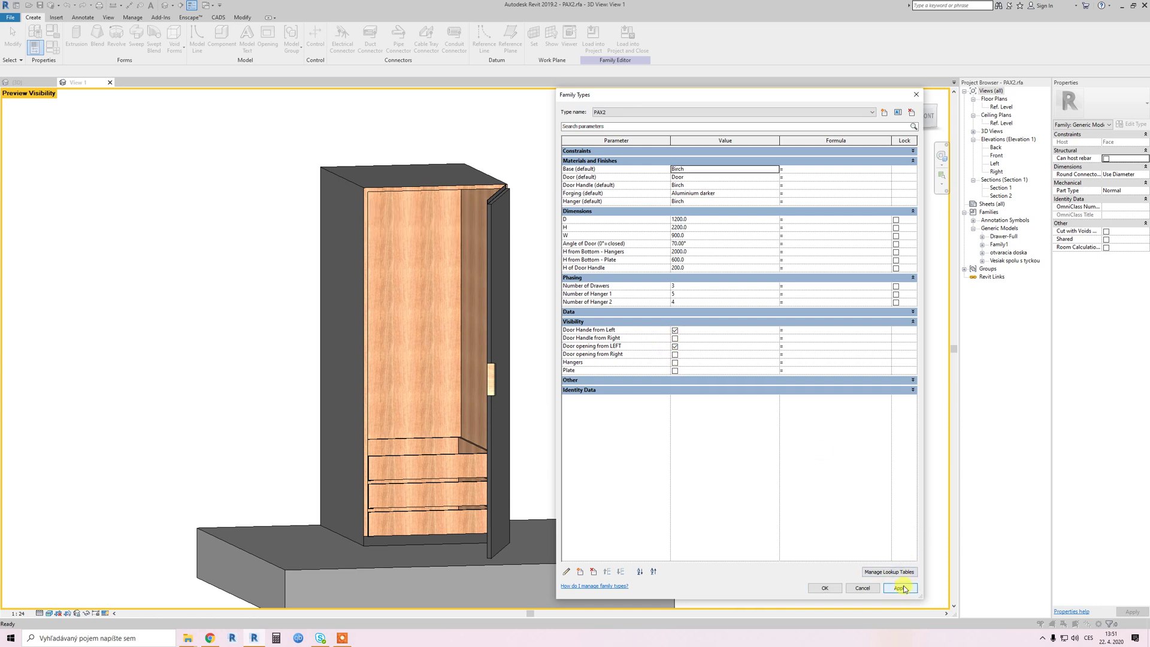